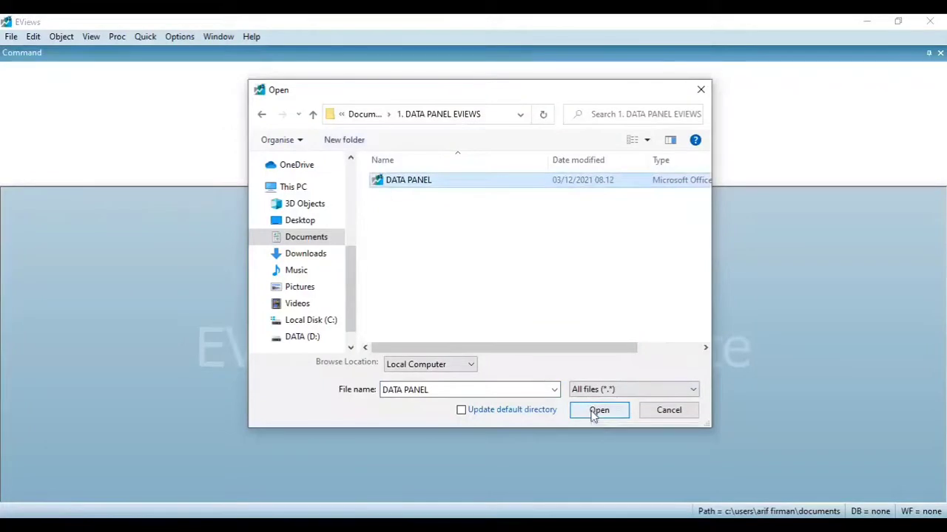
# Step: Import the DATA PANEL Excel file as a new dated panel workfile identified by kabupaten and tahun, without linking it to the source
pyautogui.click(591, 414)
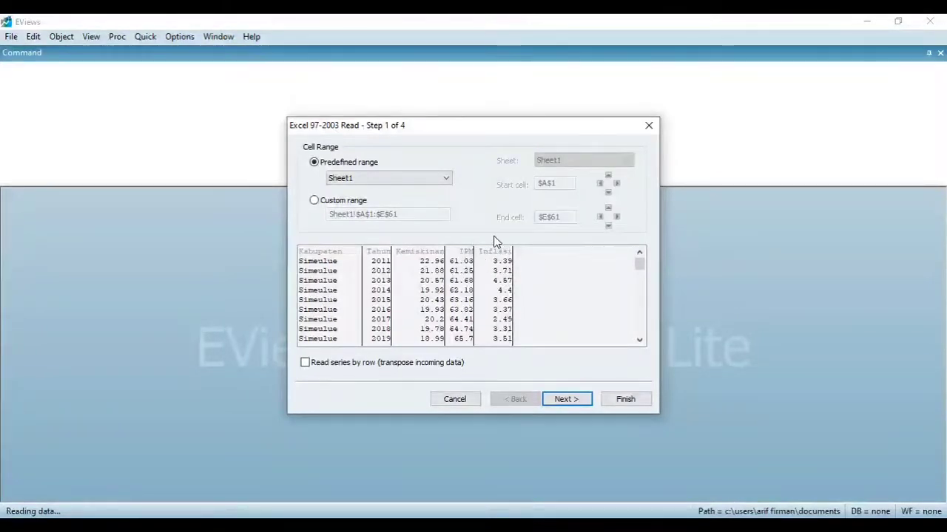
pyautogui.click(568, 400)
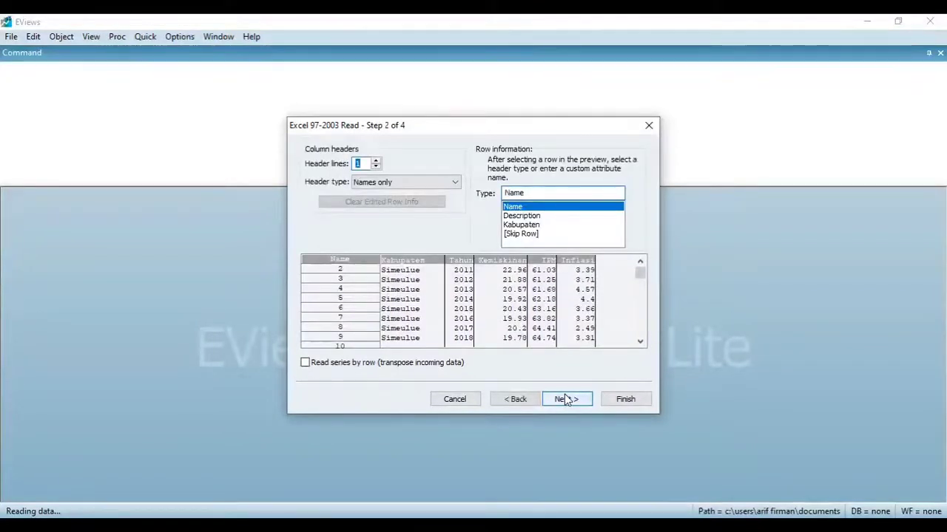
pyautogui.click(565, 399)
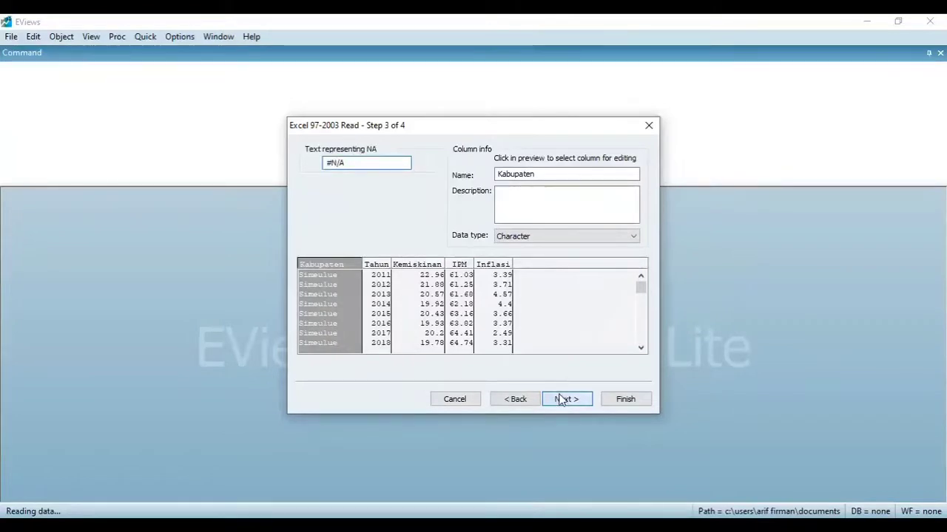
pyautogui.click(565, 399)
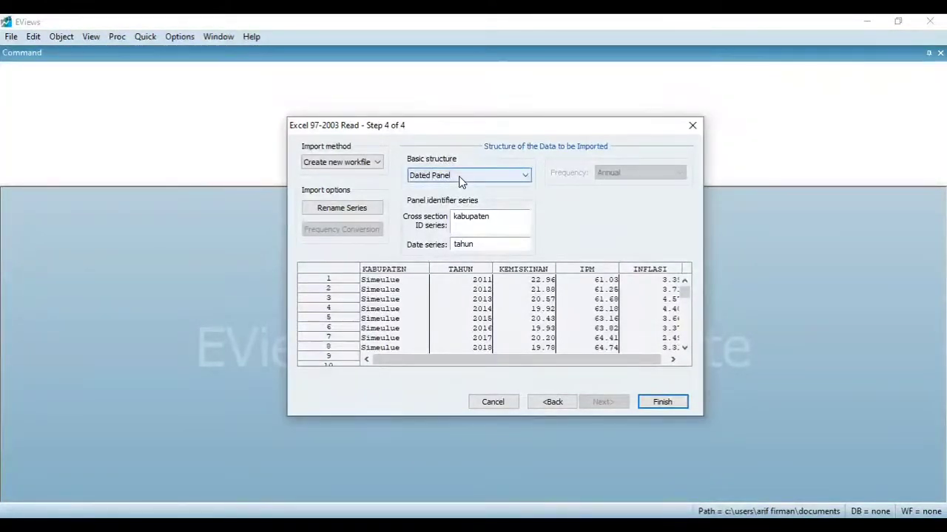
pyautogui.click(663, 402)
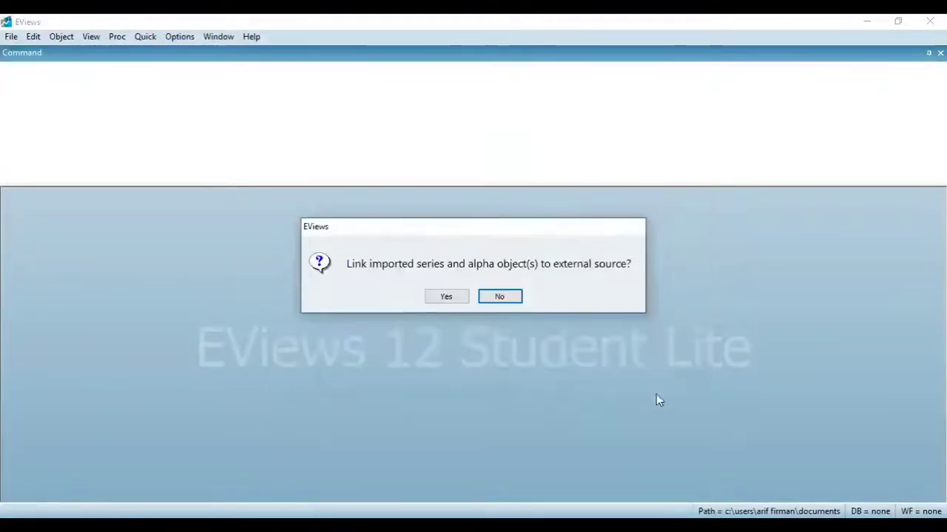
pyautogui.click(497, 297)
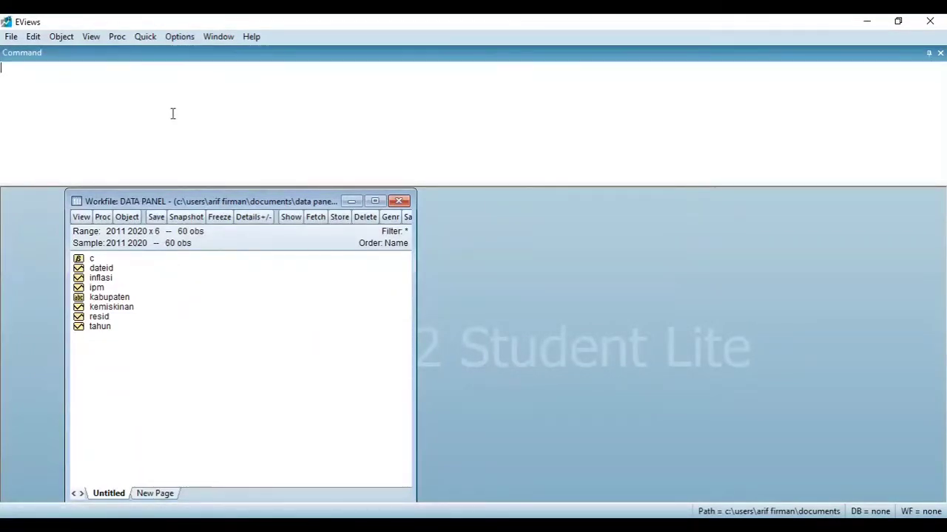
# Step: Start a new least squares equation with the specification kemiskinan c ipm inflasi
pyautogui.click(146, 38)
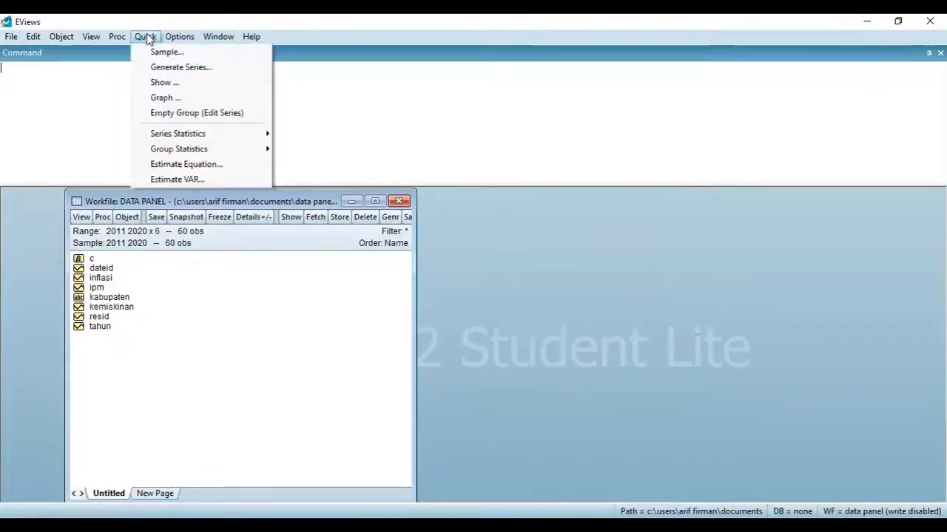
pyautogui.click(198, 165)
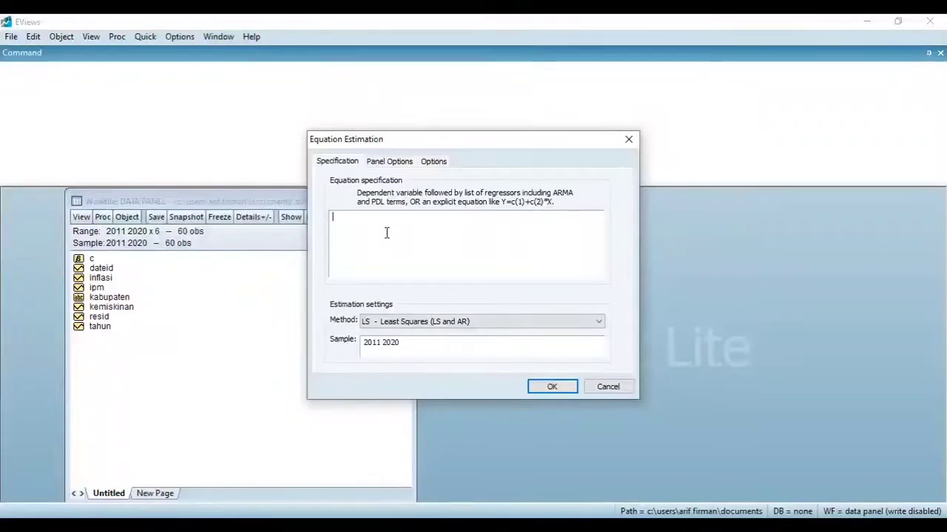
pyautogui.write('kemiskinan')
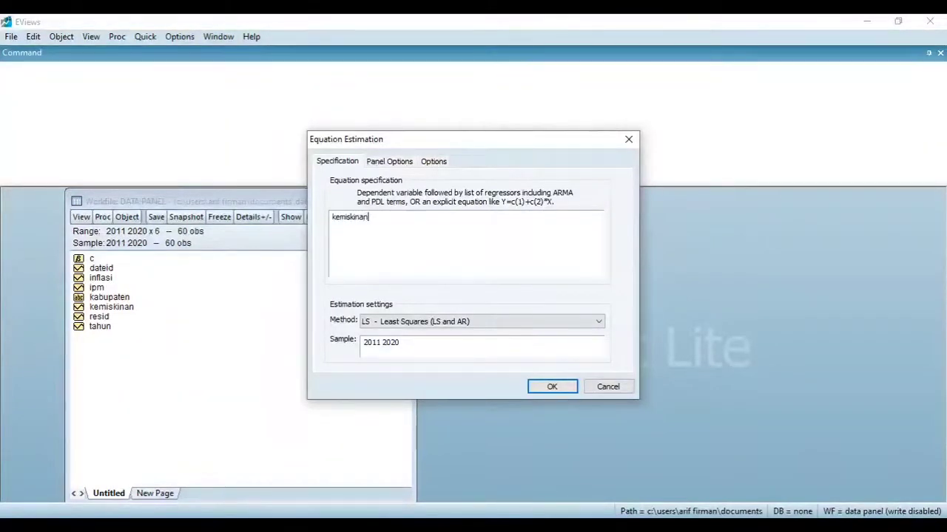
pyautogui.write(' c ip')
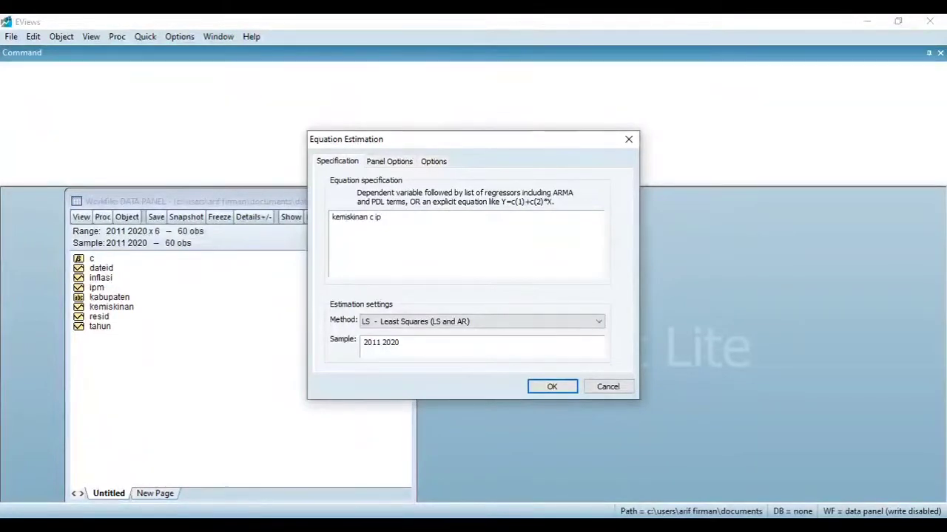
pyautogui.write('m inflasi')
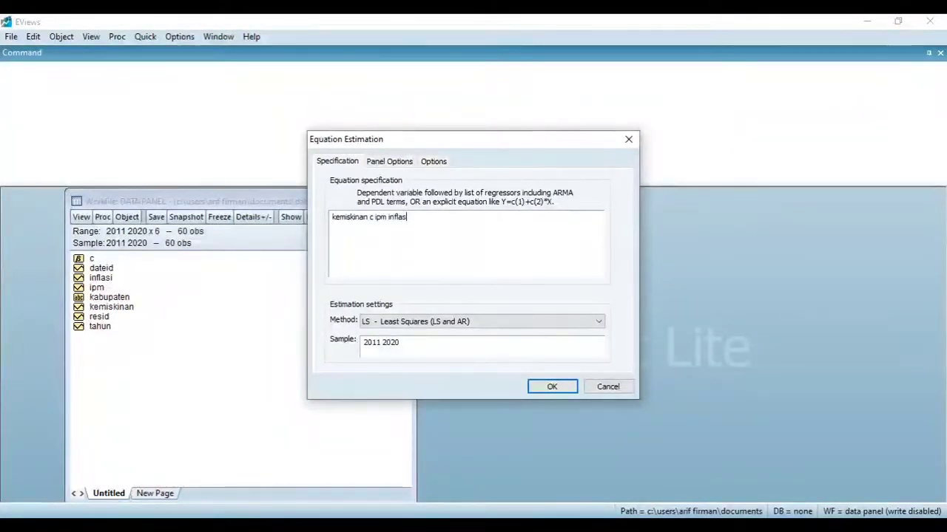
# Step: Keep the cross-section effects at None and estimate the common effect model
pyautogui.click(393, 167)
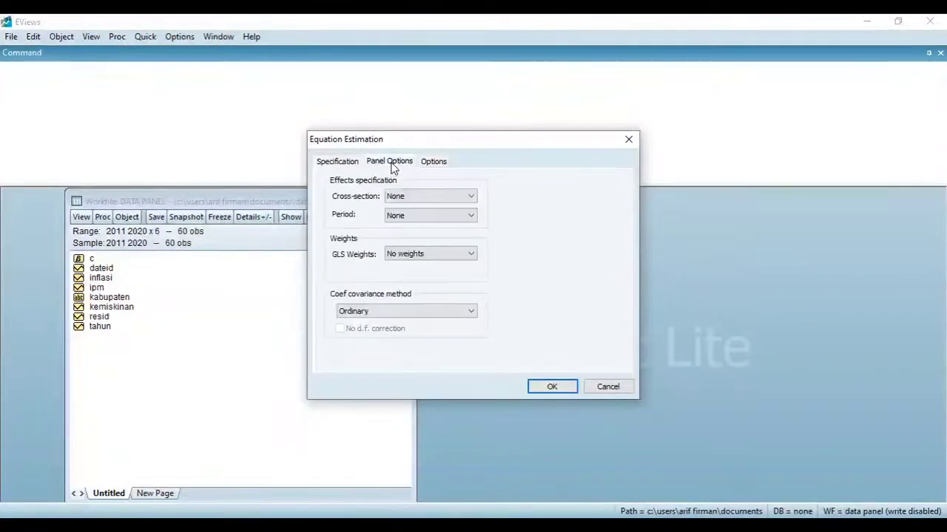
pyautogui.click(408, 196)
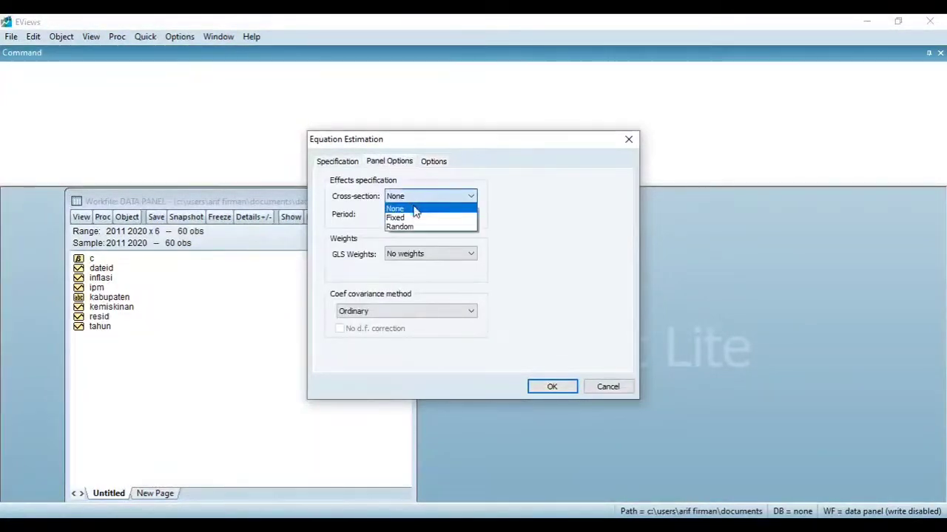
pyautogui.click(416, 212)
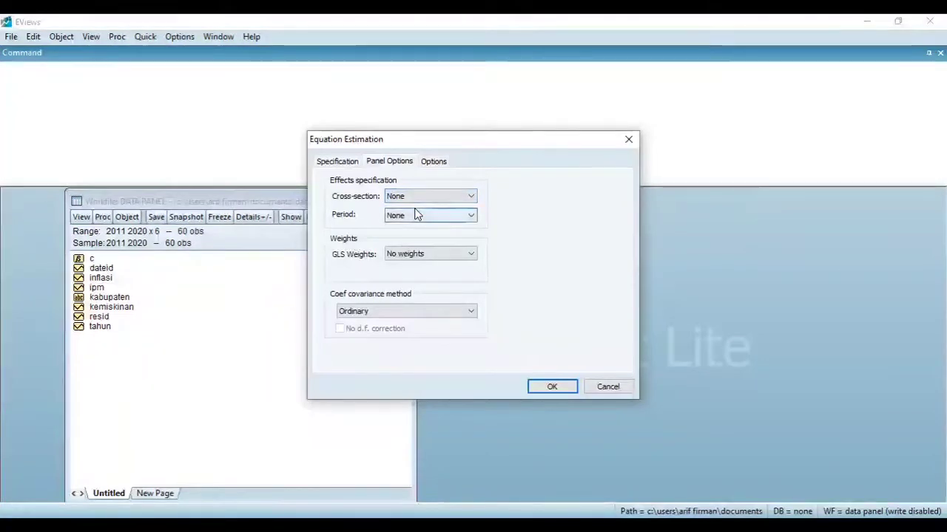
pyautogui.click(562, 386)
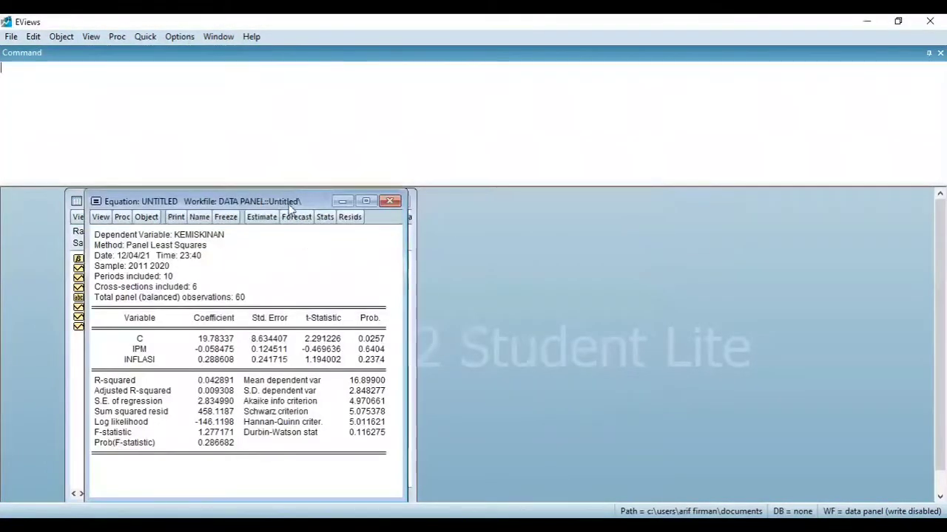
# Step: Name the estimated common effect equation Model_CE and close its window
pyautogui.click(200, 219)
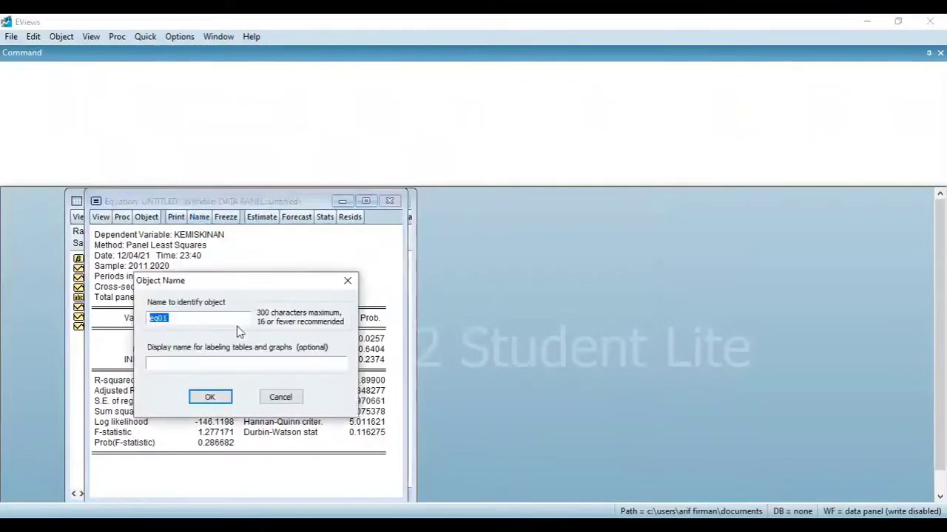
pyautogui.write('Model_CE')
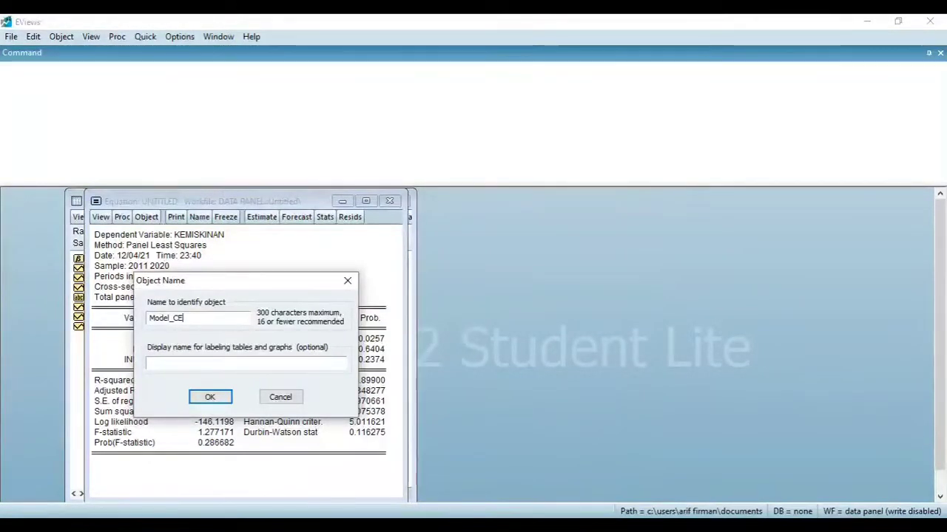
pyautogui.press('Return')
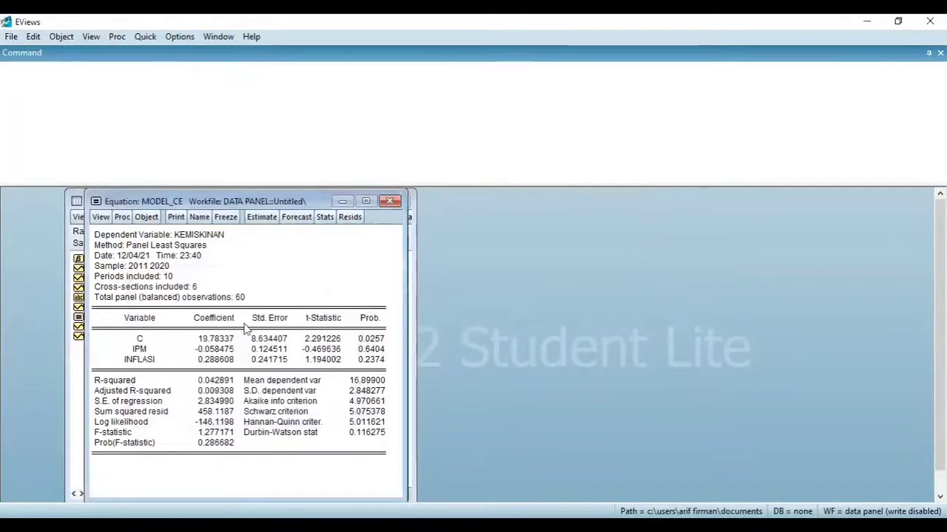
pyautogui.click(389, 202)
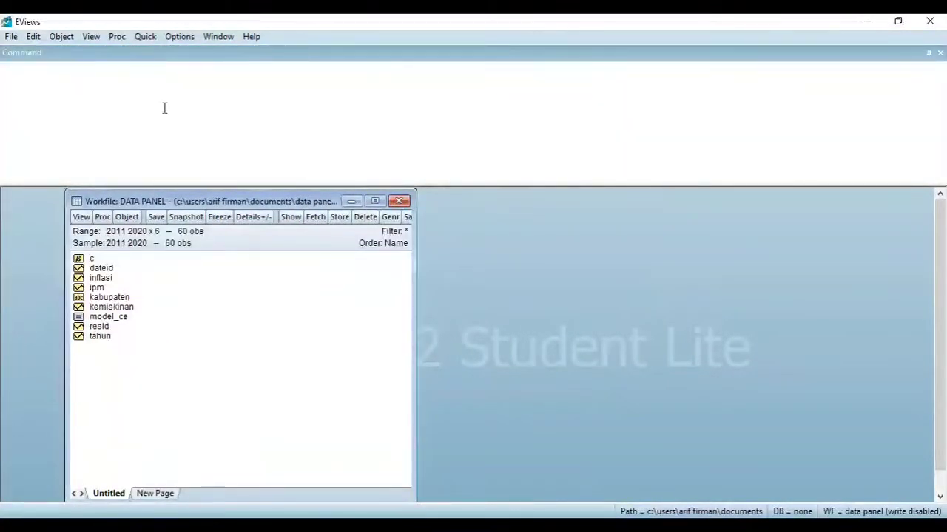
# Step: Start a second least squares equation, again specified as kemiskinan c ipm inflasi
pyautogui.click(145, 38)
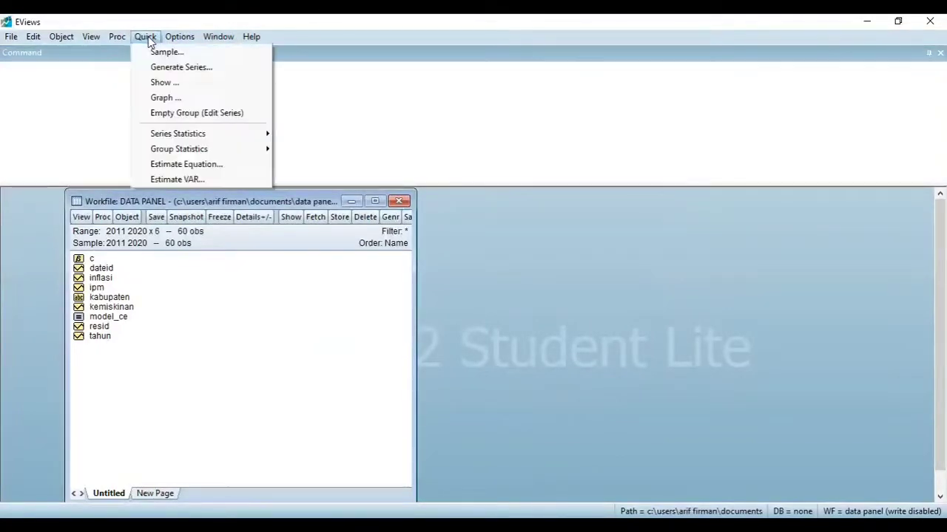
pyautogui.click(185, 163)
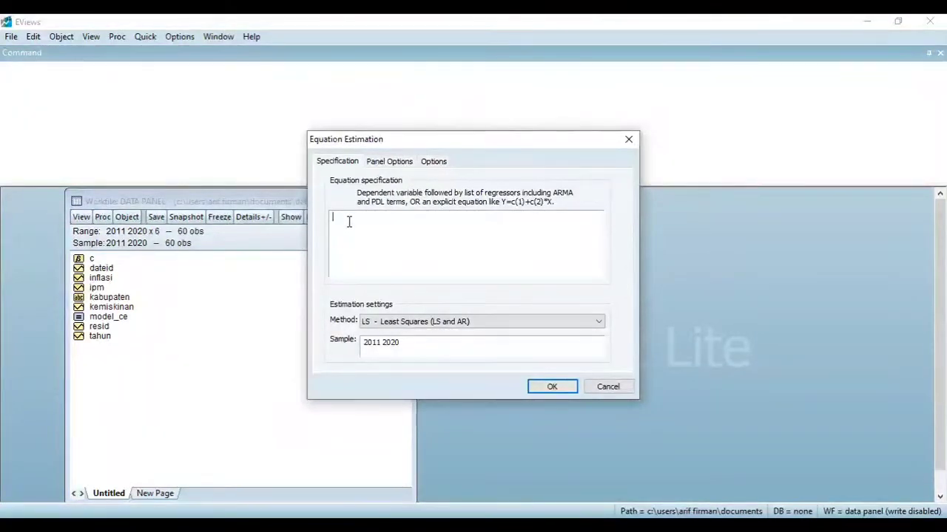
pyautogui.press('BackSpace')
pyautogui.press('BackSpace')
pyautogui.write('kemiskinan c ipm dan')
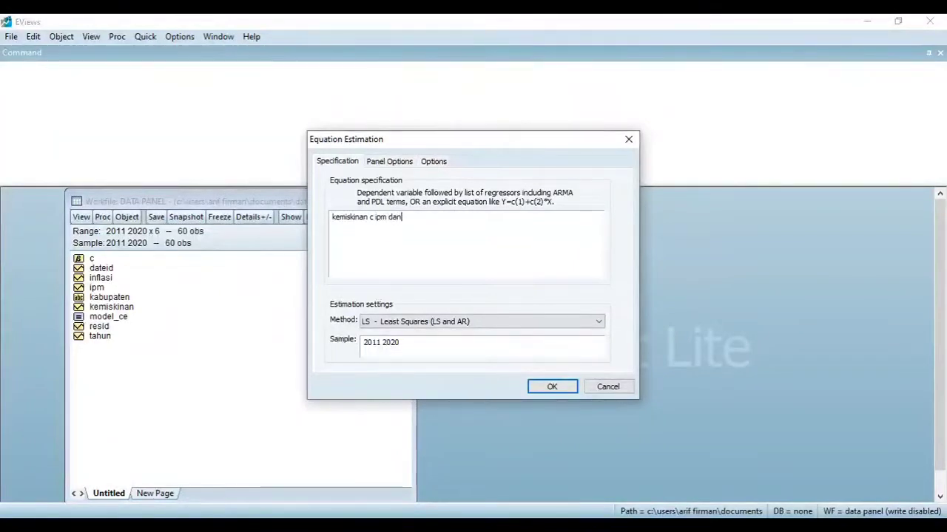
pyautogui.press('BackSpace')
pyautogui.press('BackSpace')
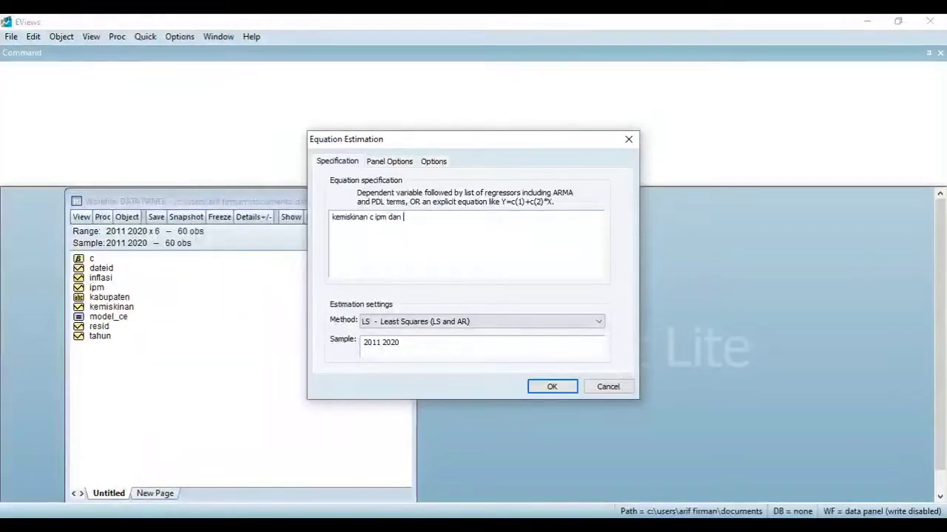
pyautogui.press('BackSpace')
pyautogui.write('inflasi')
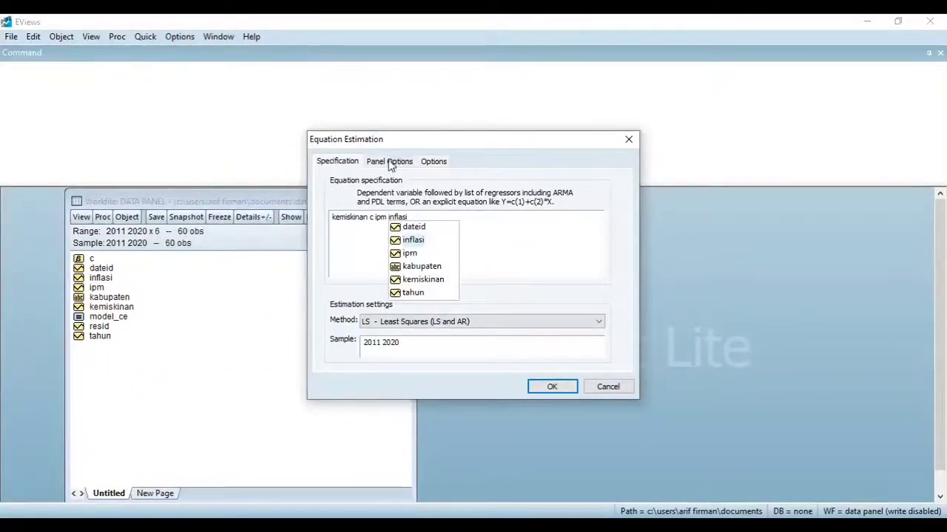
# Step: Set the cross-section effects to Fixed and estimate the fixed effect model
pyautogui.click(387, 159)
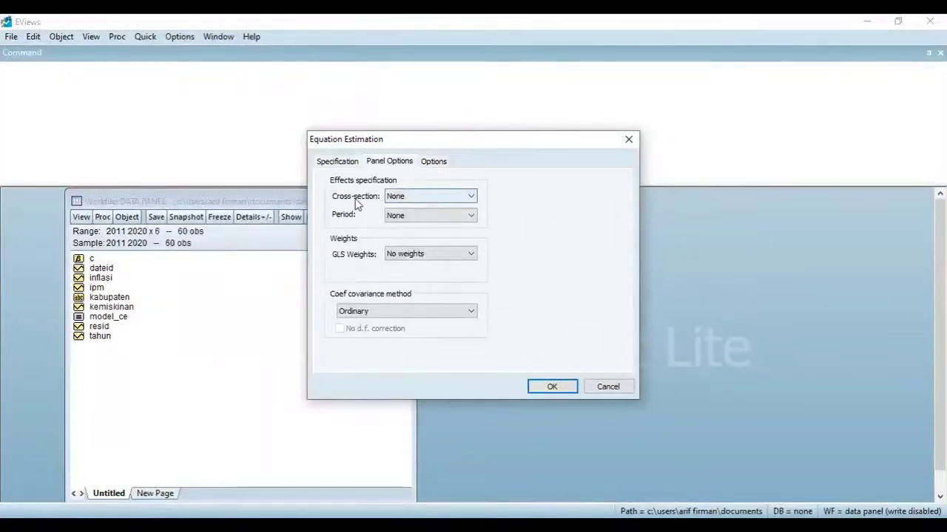
pyautogui.click(403, 199)
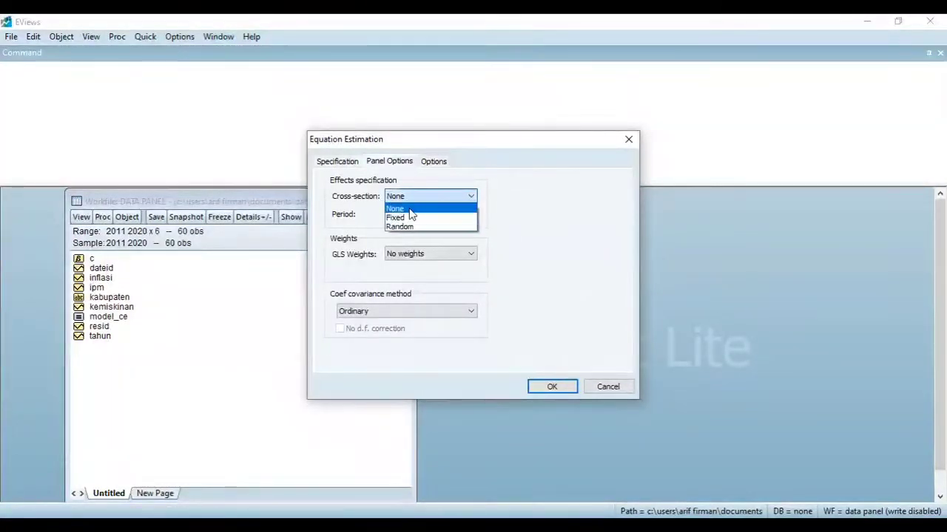
pyautogui.click(403, 219)
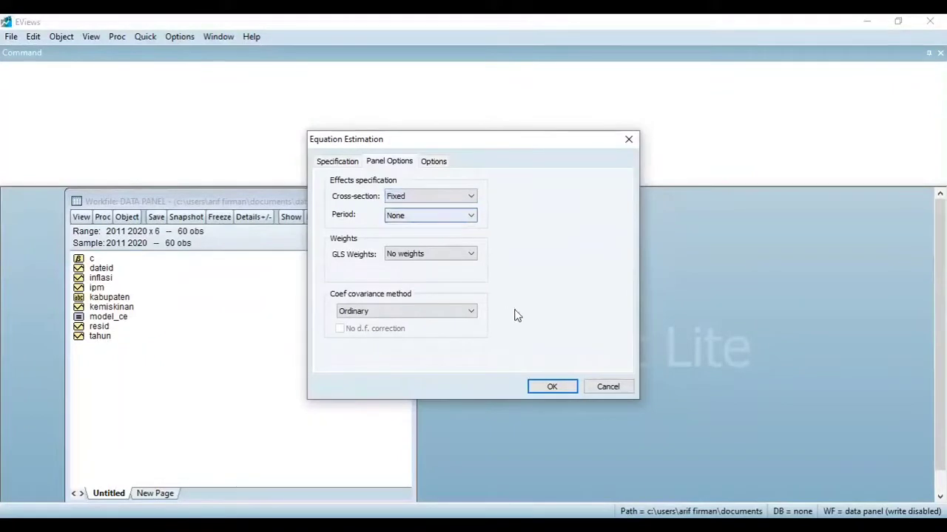
pyautogui.click(551, 387)
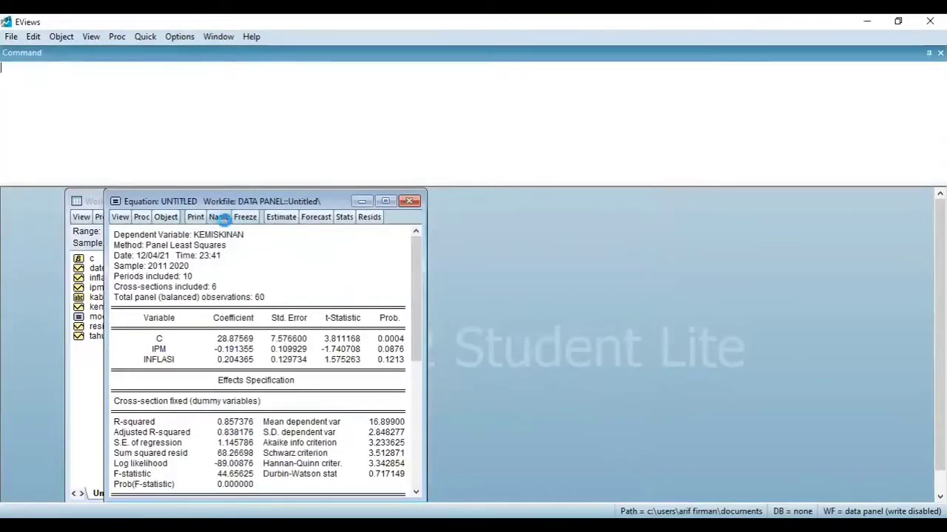
# Step: Name the estimated fixed effect equation Model_FE and close its window
pyautogui.click(219, 217)
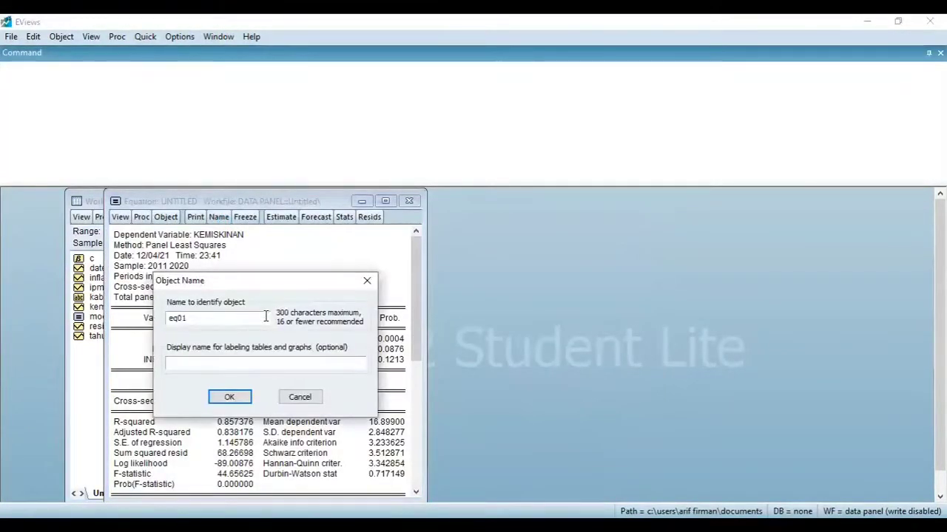
pyautogui.press('BackSpace')
pyautogui.write('Model')
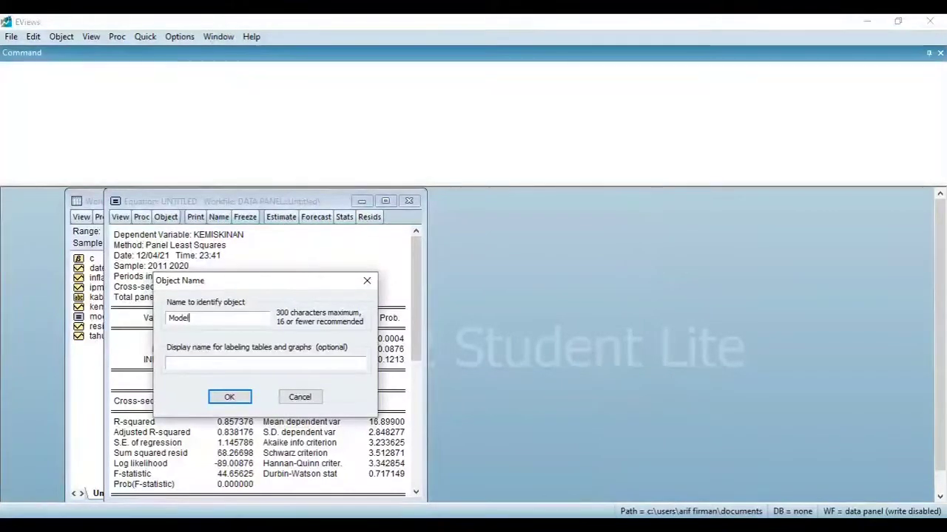
pyautogui.write('_FE')
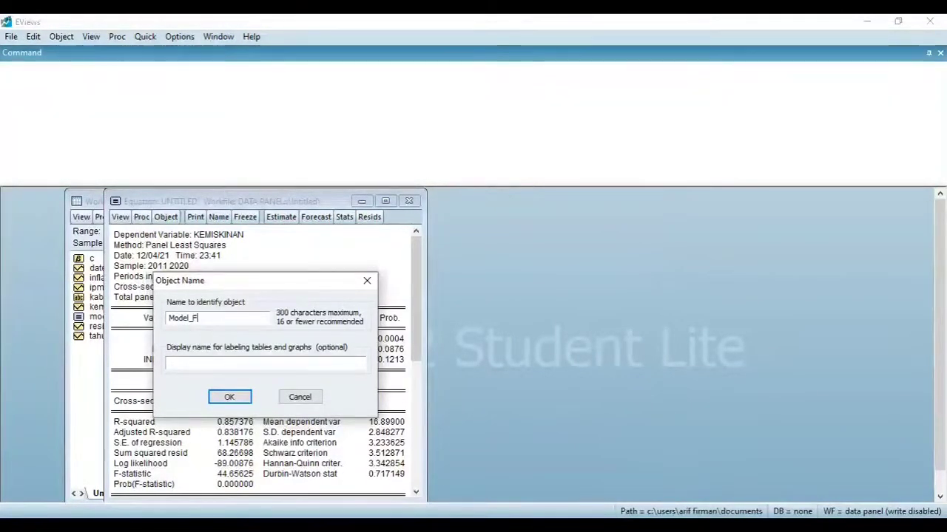
pyautogui.click(242, 398)
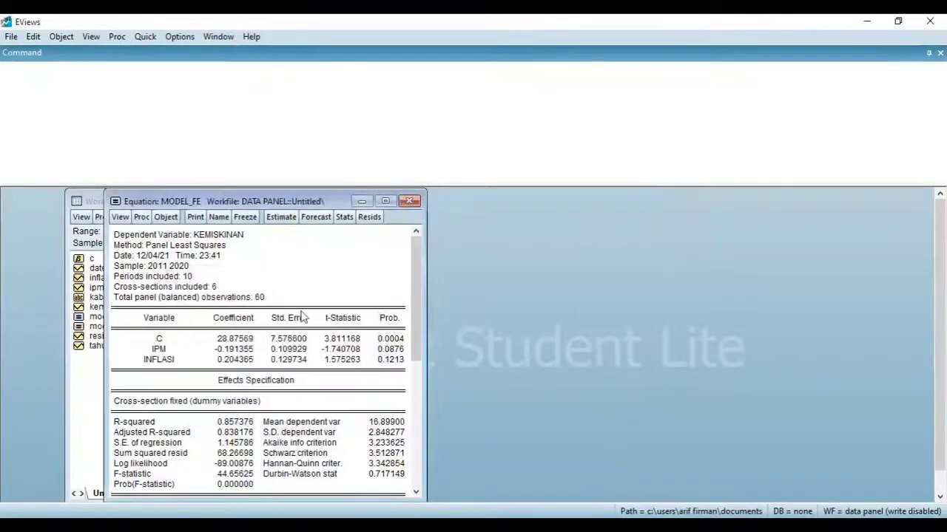
pyautogui.click(408, 203)
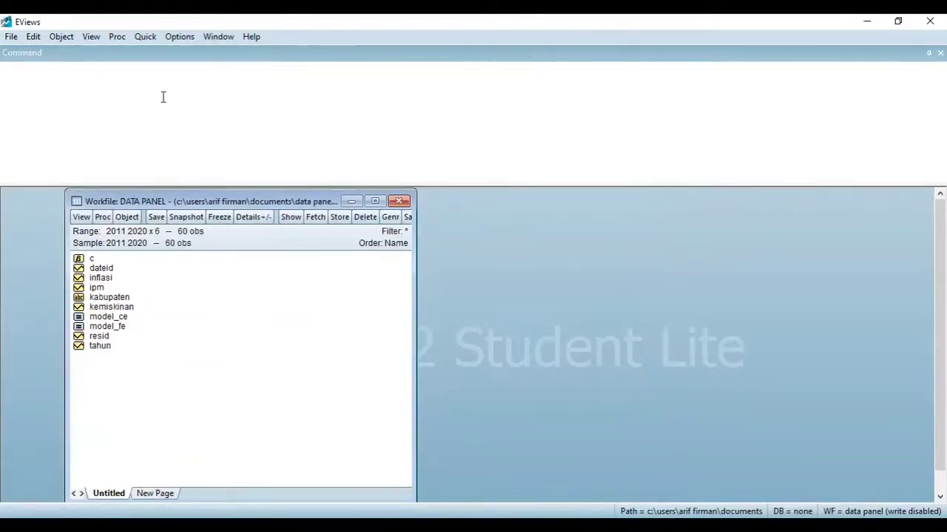
# Step: Start a third least squares equation, specified as kemiskinan c ipm inflasi
pyautogui.click(146, 38)
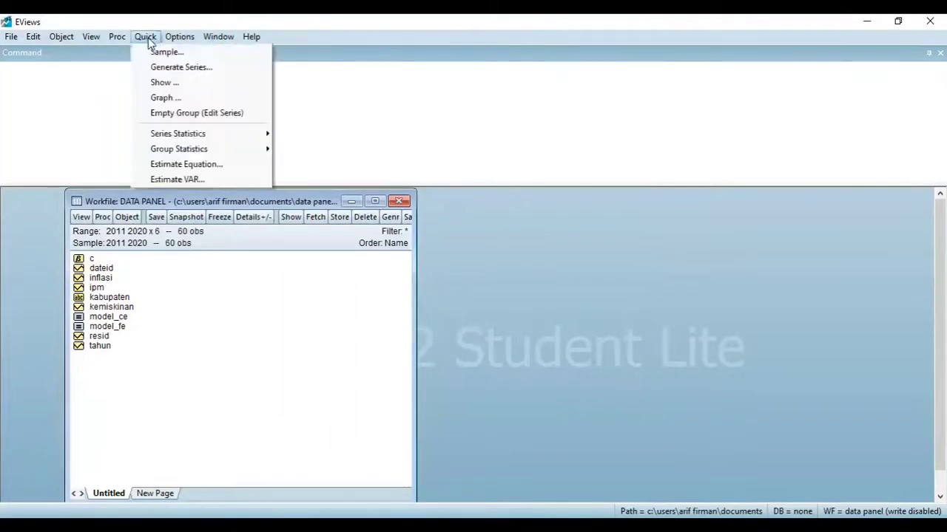
pyautogui.click(187, 164)
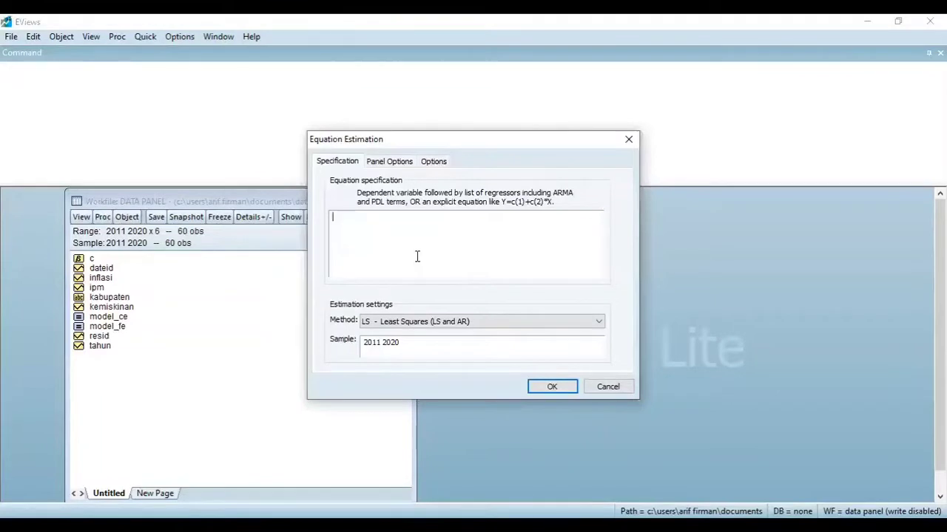
pyautogui.write('Kemiskinan')
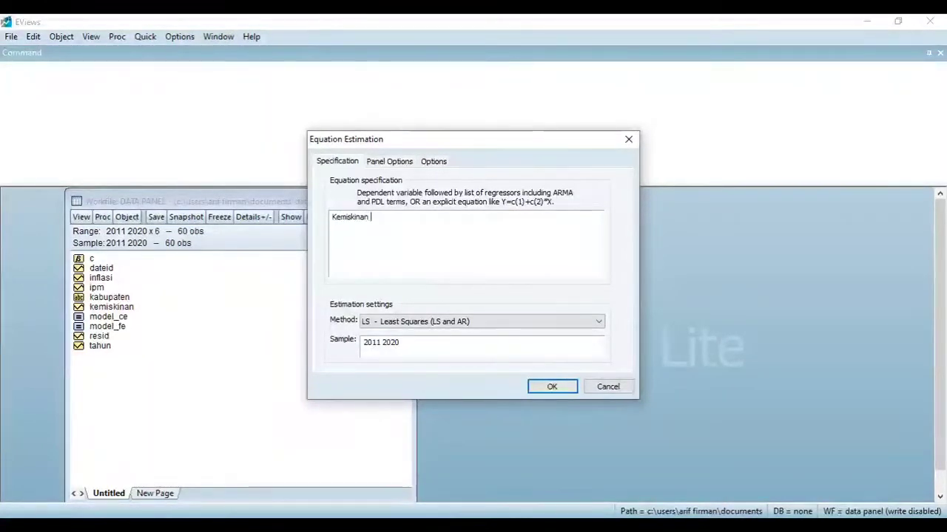
pyautogui.write(' c ipm ')
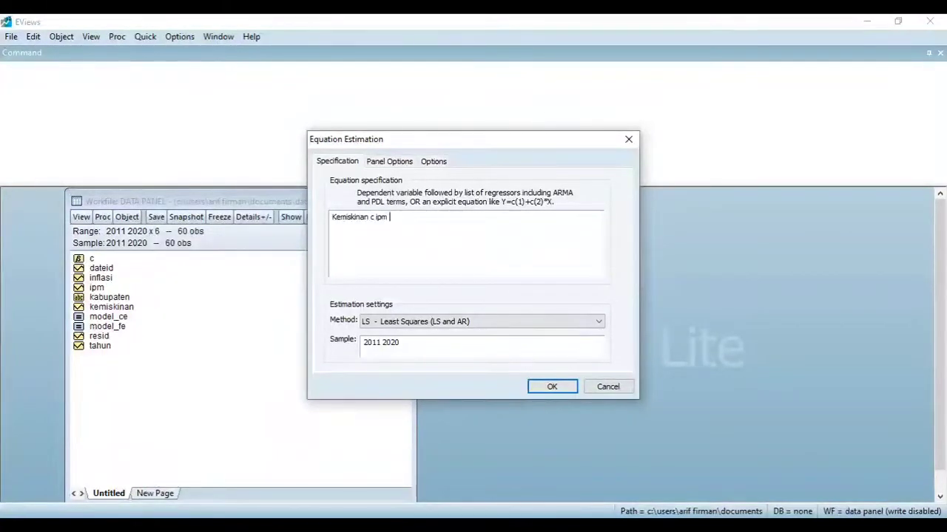
pyautogui.write('inflasi')
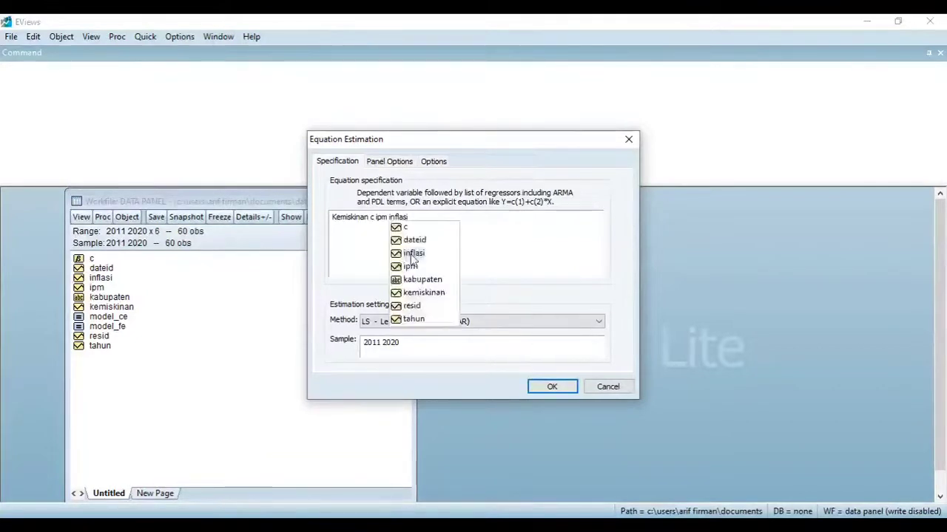
pyautogui.click(342, 215)
pyautogui.press('BackSpace')
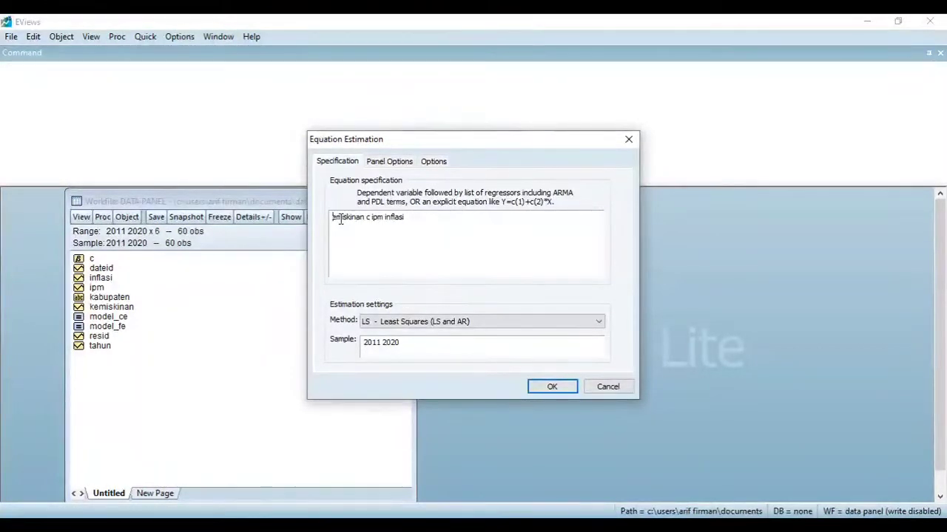
pyautogui.write('k')
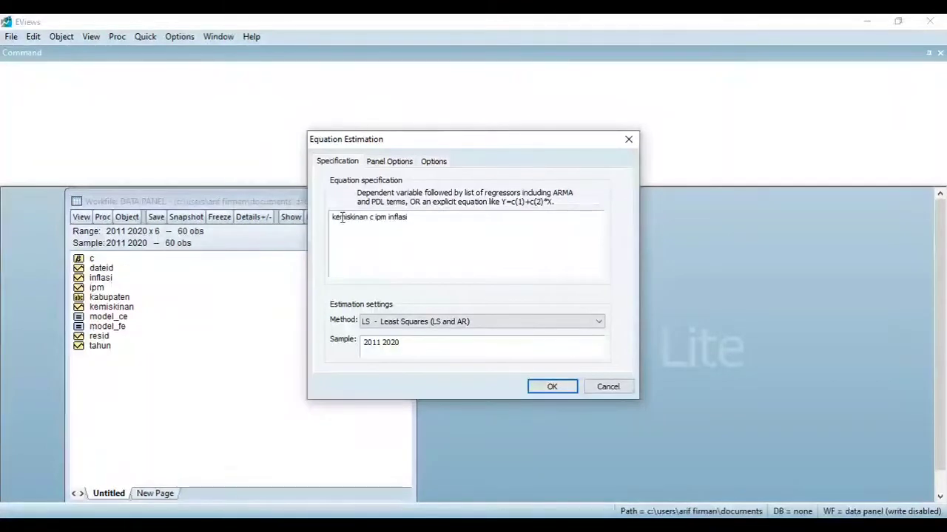
# Step: Set the cross-section effects to Random and estimate the random effect model
pyautogui.click(392, 161)
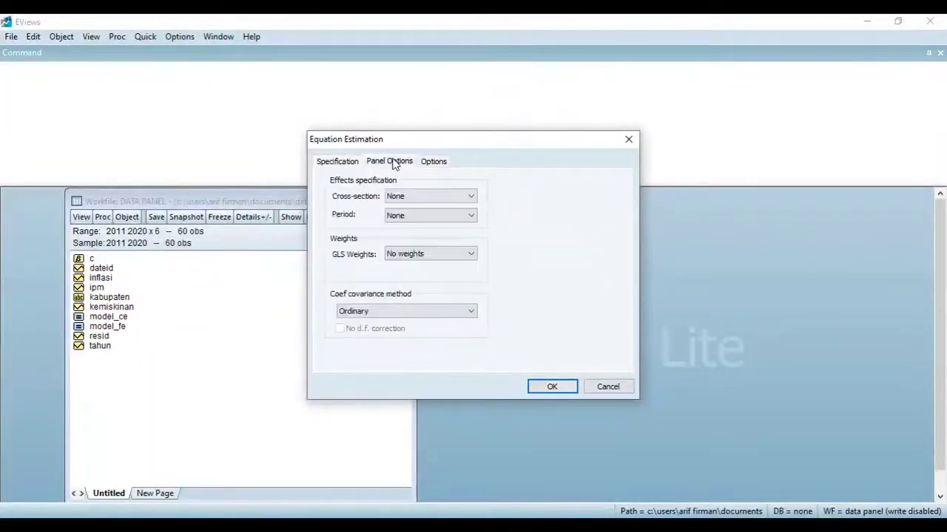
pyautogui.click(426, 198)
pyautogui.click(418, 228)
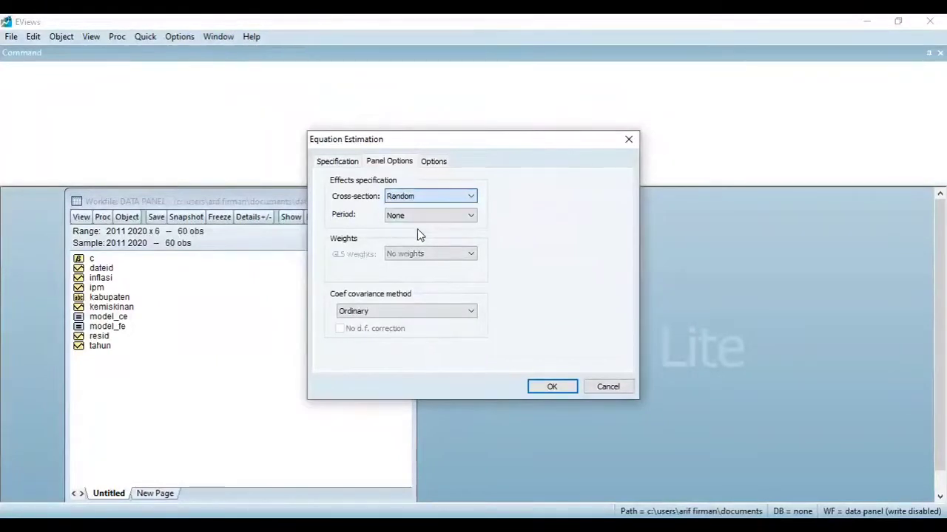
pyautogui.click(545, 385)
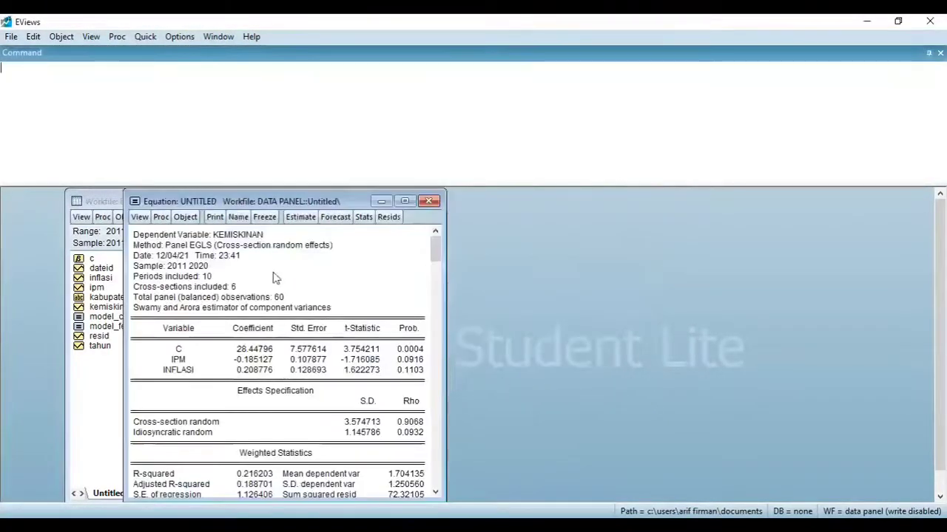
# Step: Name the estimated random effect equation Model_RE and close its window
pyautogui.click(238, 217)
pyautogui.click(275, 322)
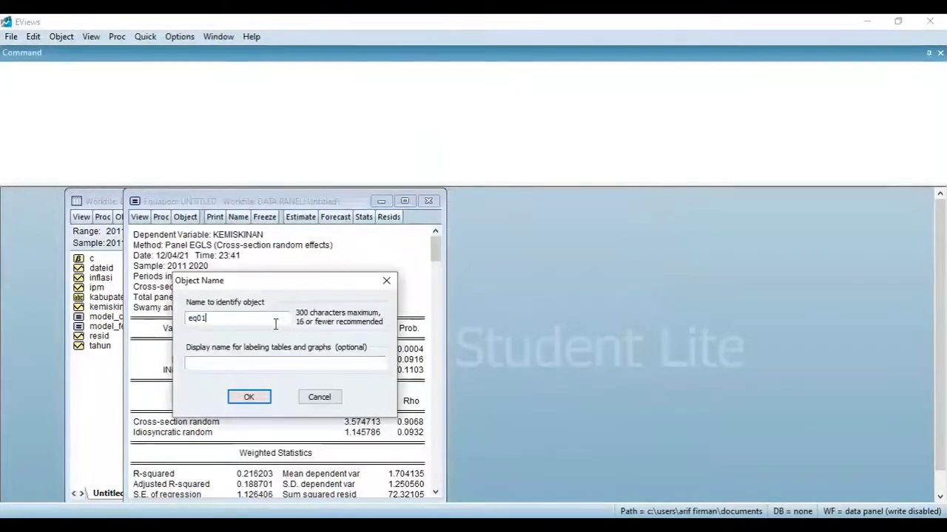
pyautogui.press('BackSpace')
pyautogui.press('BackSpace')
pyautogui.press('BackSpace')
pyautogui.press('BackSpace')
pyautogui.write('Model')
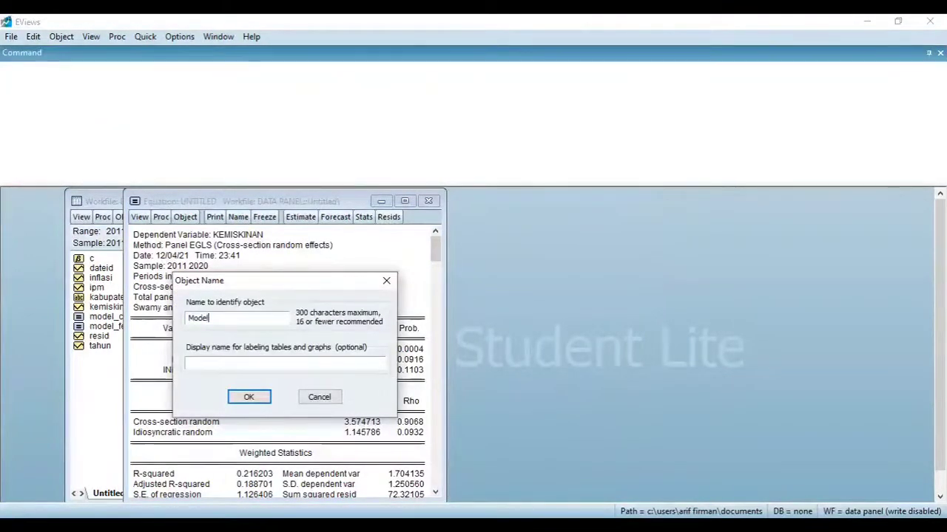
pyautogui.write('_RE')
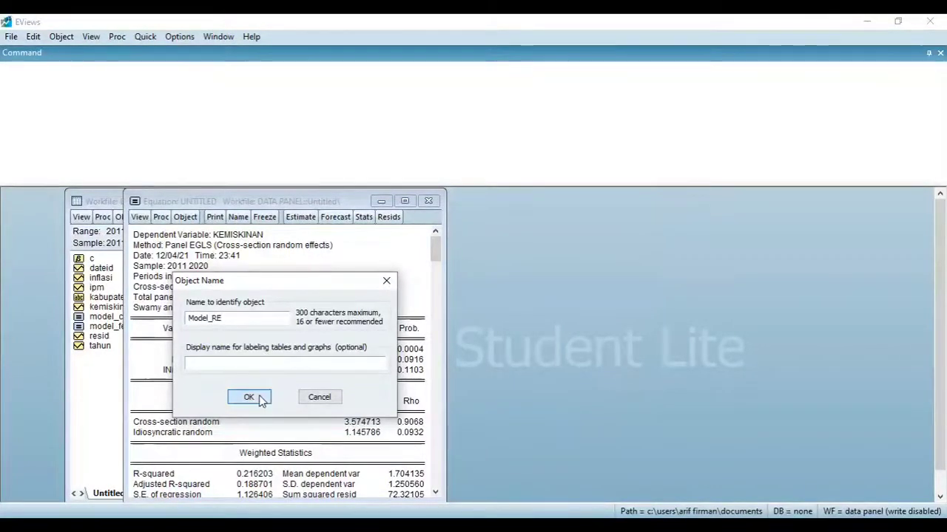
pyautogui.click(261, 397)
pyautogui.click(428, 201)
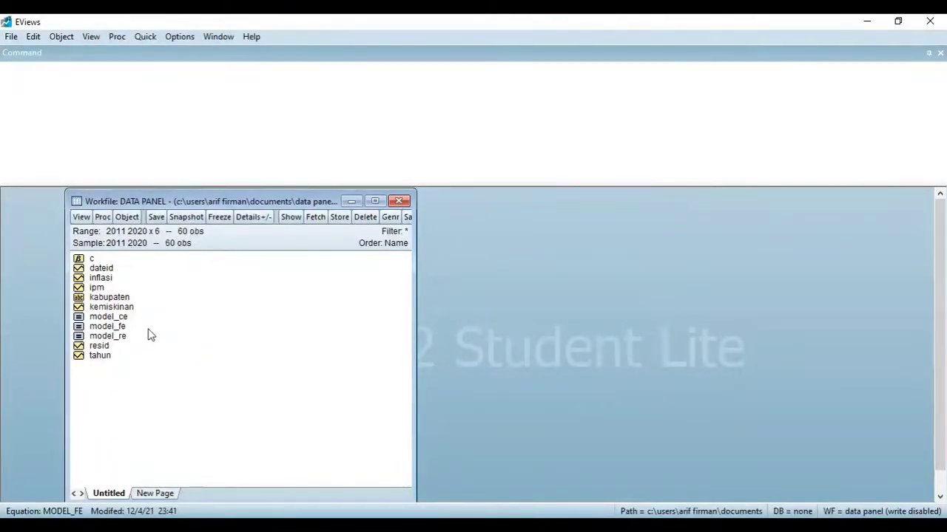
# Step: Open model_fe and run the Redundant Fixed Effects - Likelihood Ratio test on it
pyautogui.doubleClick(118, 327)
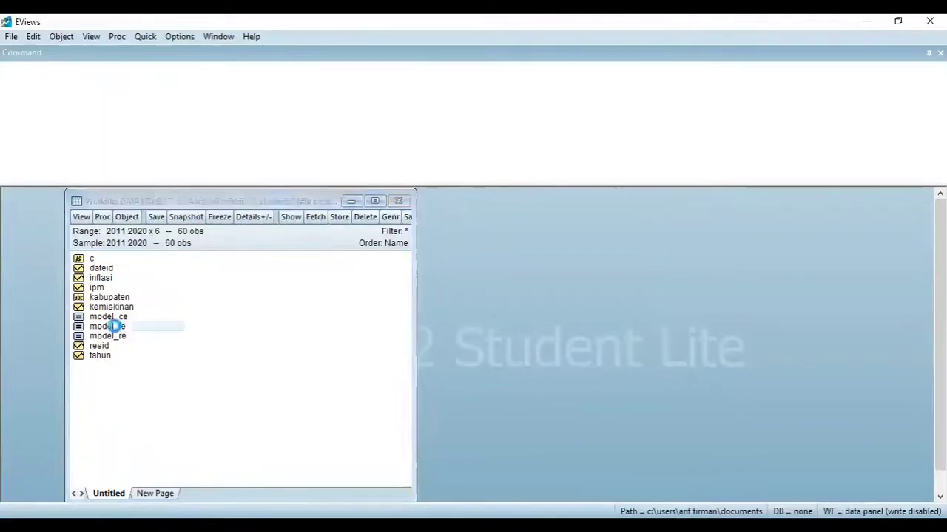
pyautogui.click(160, 218)
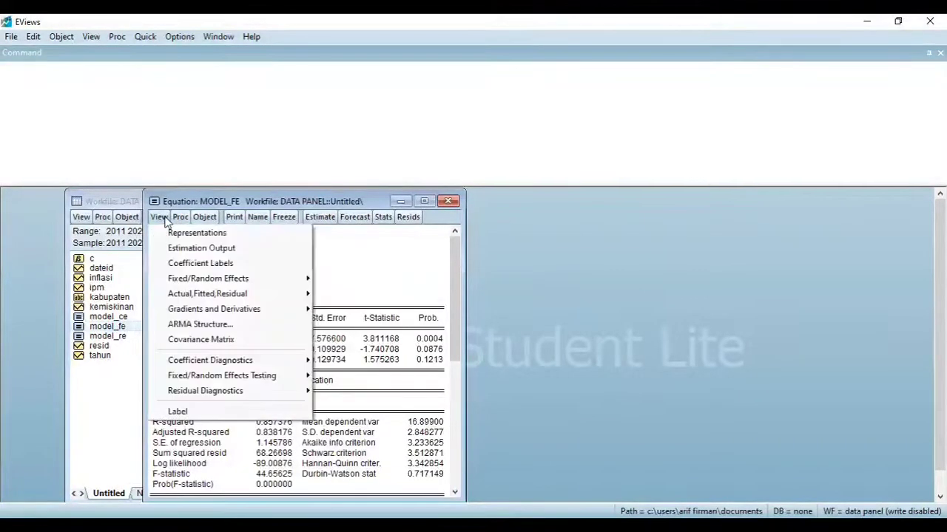
pyautogui.moveTo(211, 376)
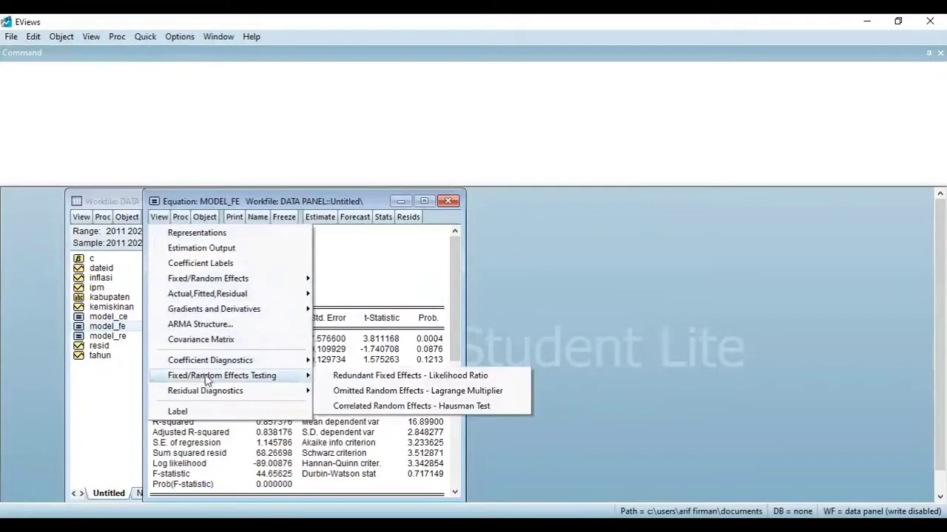
pyautogui.click(361, 379)
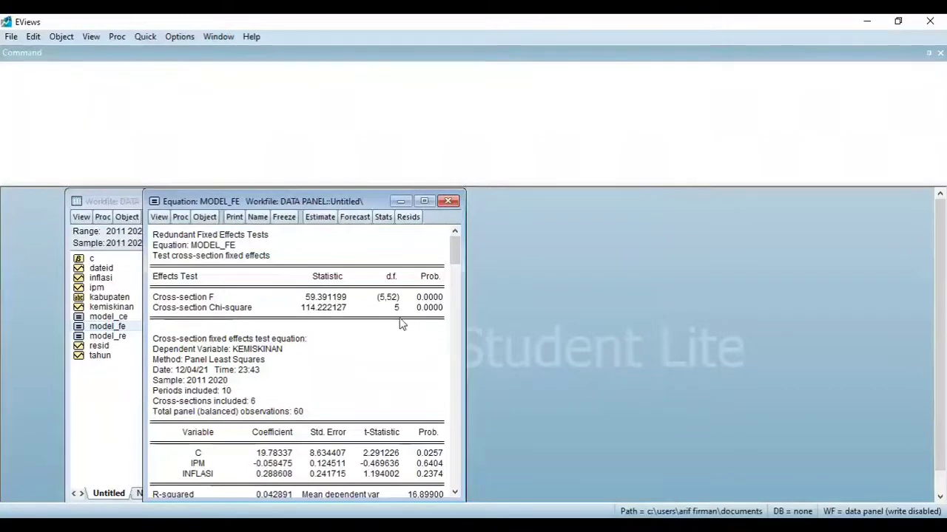
# Step: Freeze the fixed effects test output as a table named Uji_Chow_FE and close the table and equation windows
pyautogui.click(284, 217)
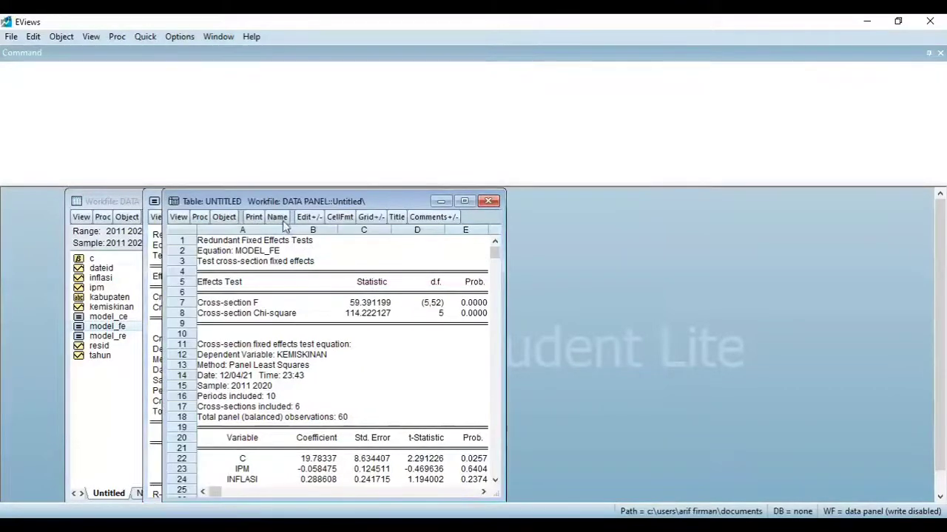
pyautogui.click(280, 224)
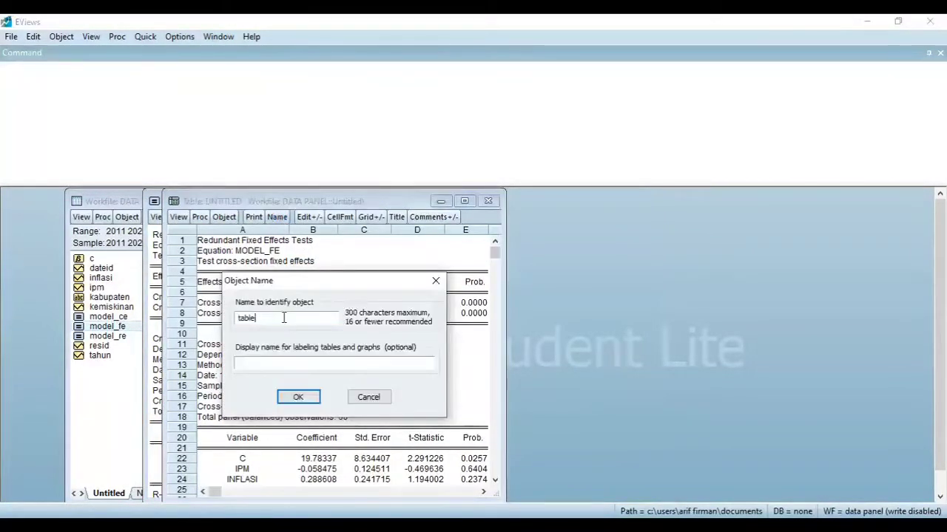
pyautogui.press('BackSpace')
pyautogui.press('BackSpace')
pyautogui.press('BackSpace')
pyautogui.press('BackSpace')
pyautogui.press('BackSpace')
pyautogui.press('BackSpace')
pyautogui.press('BackSpace')
pyautogui.write('Uji_CH')
pyautogui.press('BackSpace')
pyautogui.write('how_')
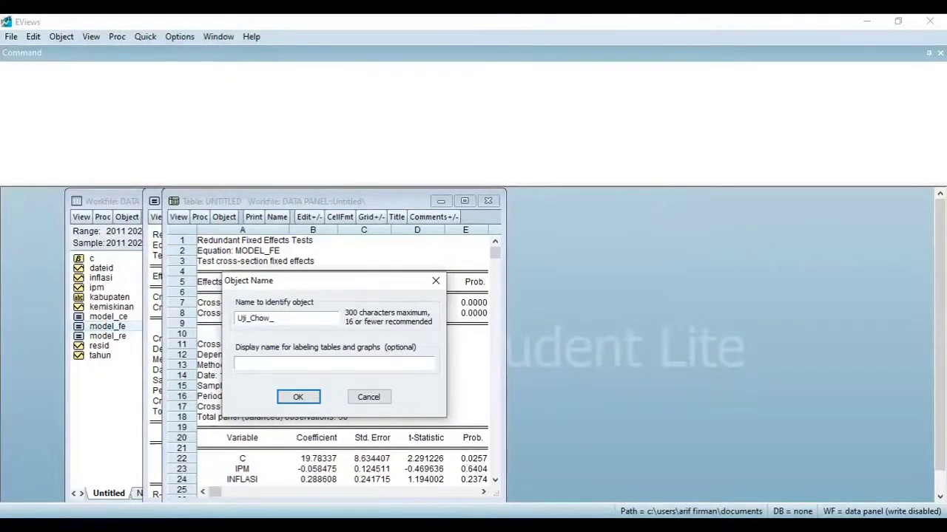
pyautogui.write('FE')
pyautogui.click(296, 397)
pyautogui.click(488, 201)
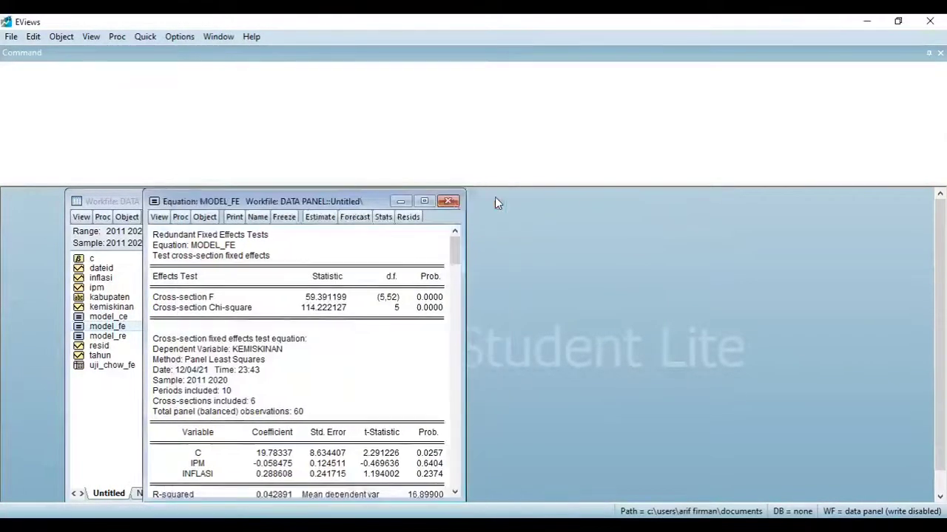
pyautogui.click(448, 200)
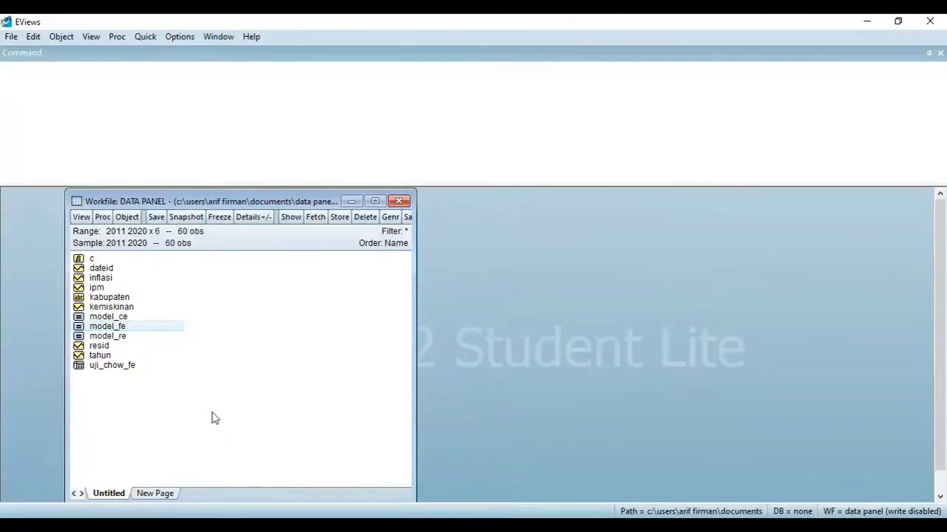
# Step: Open model_re and run the Correlated Random Effects - Hausman Test on it
pyautogui.doubleClick(114, 338)
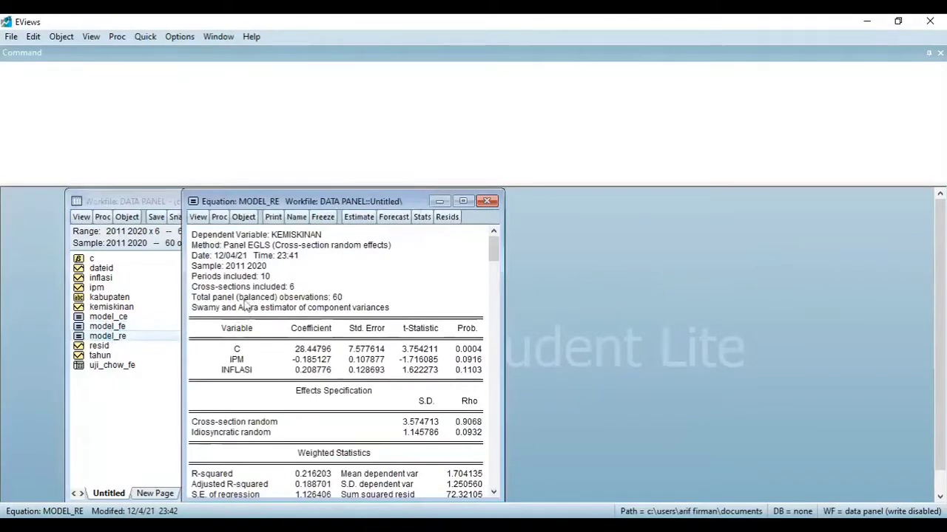
pyautogui.click(198, 216)
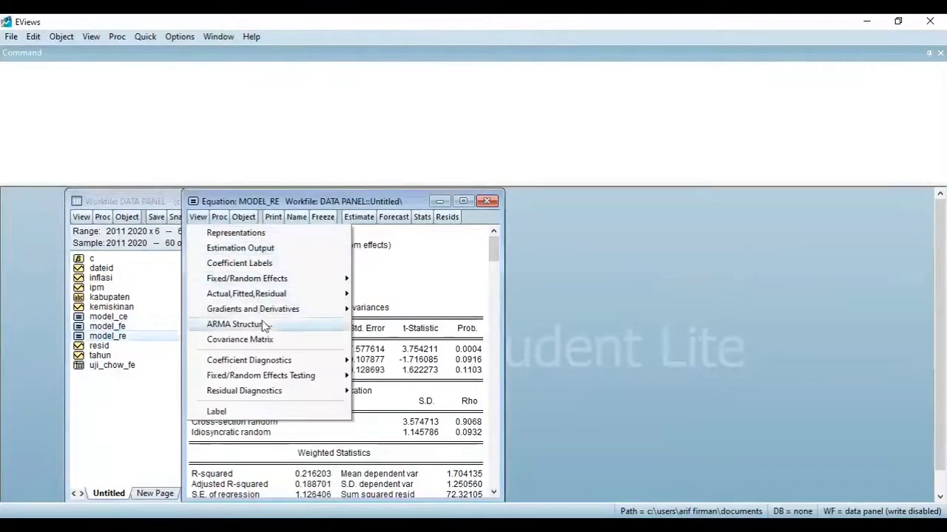
pyautogui.moveTo(274, 379)
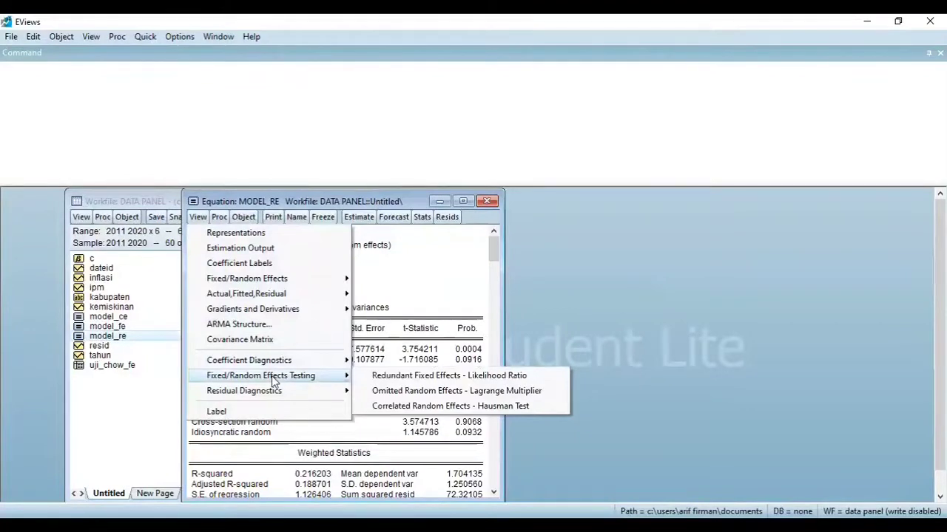
pyautogui.click(406, 407)
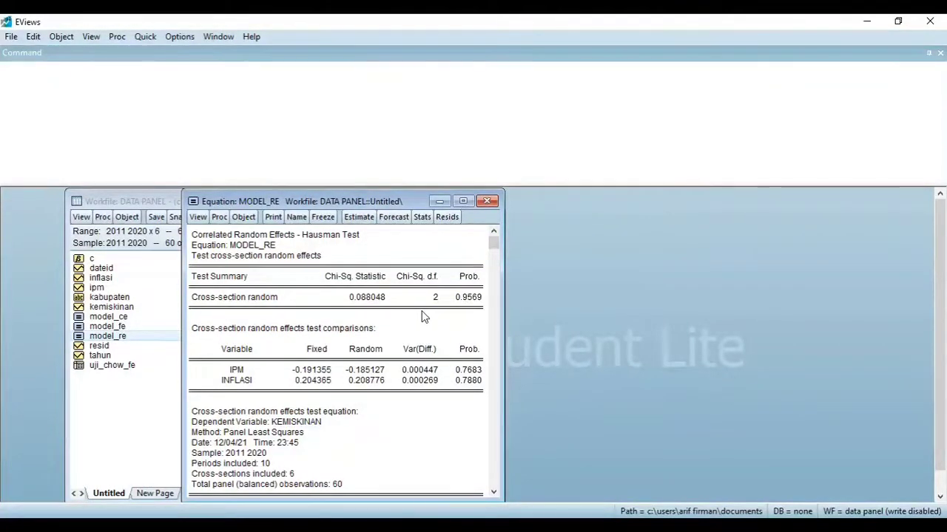
# Step: Freeze the Hausman test output as a table named uji_hausman_RE and close the table and equation windows
pyautogui.click(322, 217)
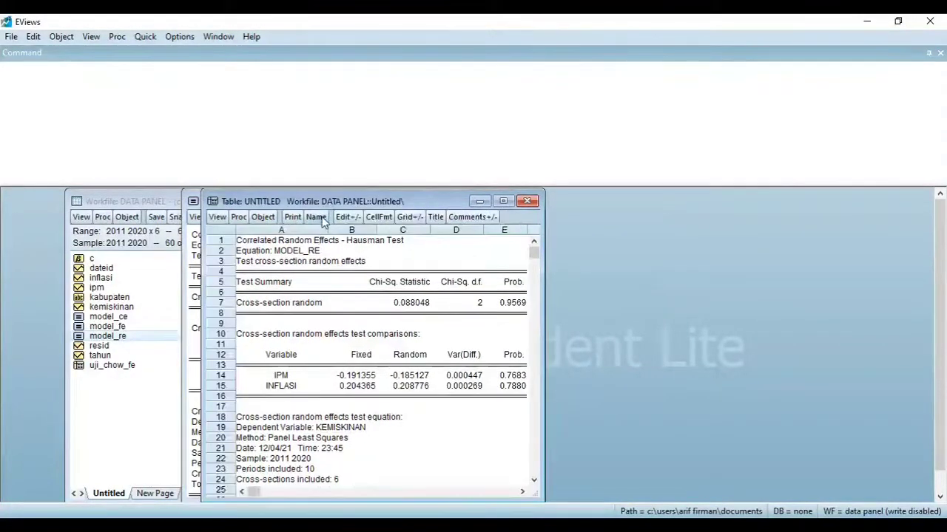
pyautogui.click(318, 217)
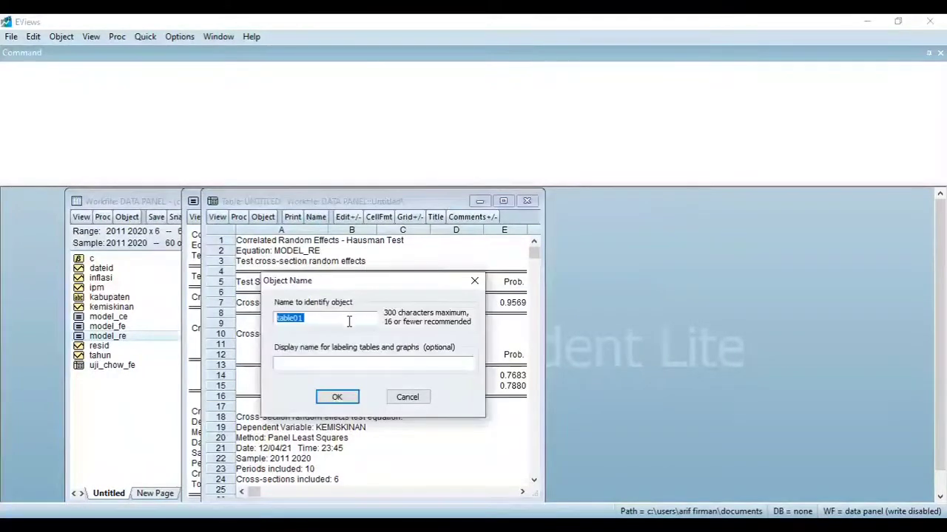
pyautogui.write('uji_hausman_')
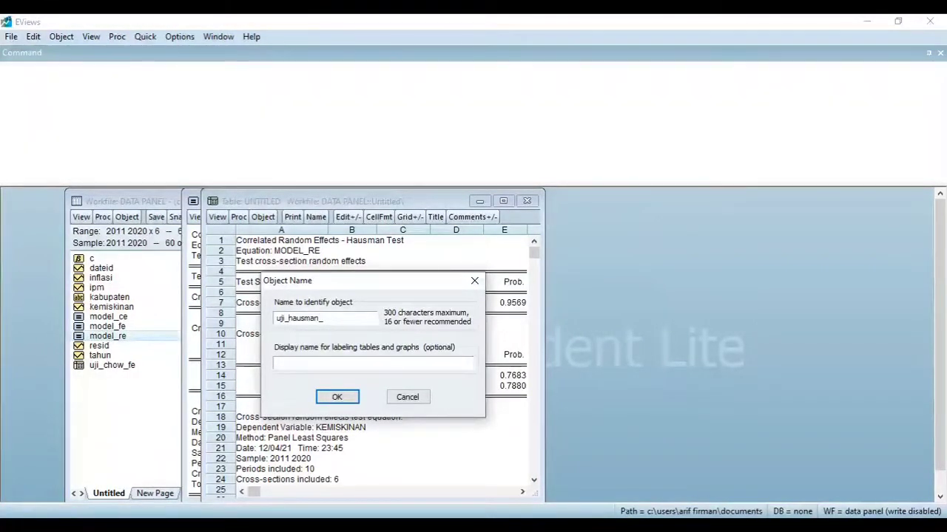
pyautogui.write('RE')
pyautogui.click(336, 399)
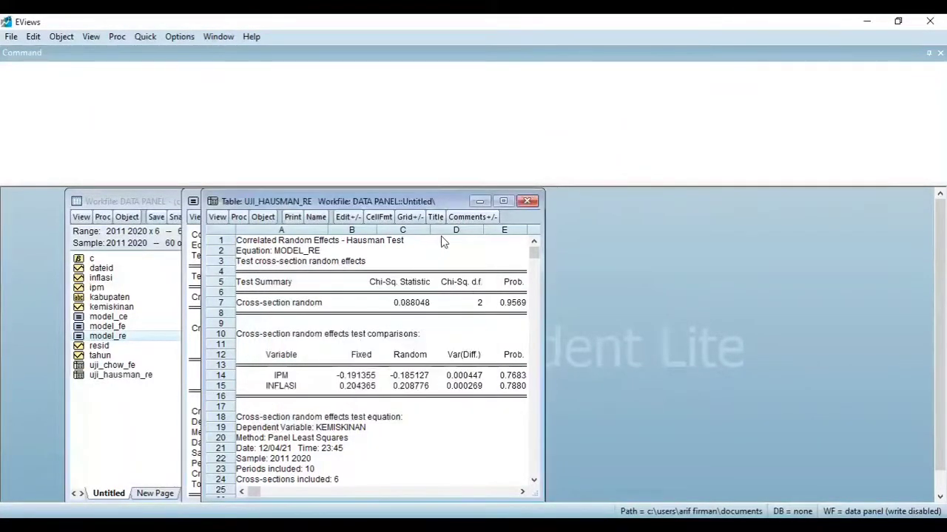
pyautogui.click(525, 202)
pyautogui.click(489, 198)
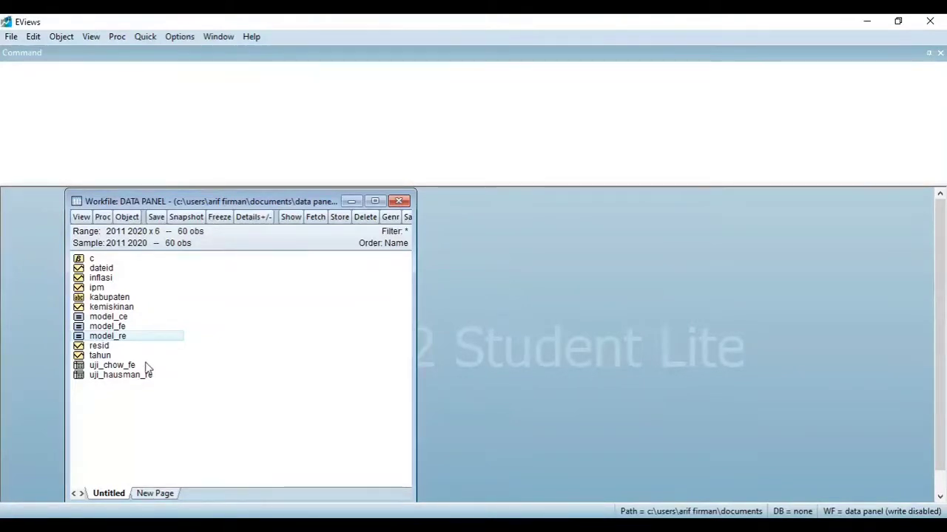
# Step: Open model_ce and run the Omitted Random Effects - Lagrange Multiplier test on it
pyautogui.click(115, 318)
pyautogui.doubleClick(114, 318)
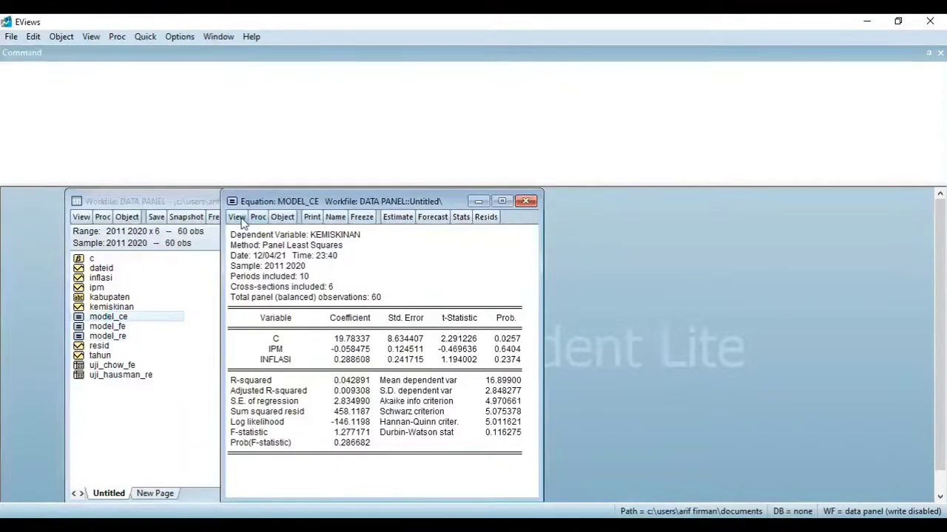
pyautogui.click(237, 217)
pyautogui.moveTo(297, 379)
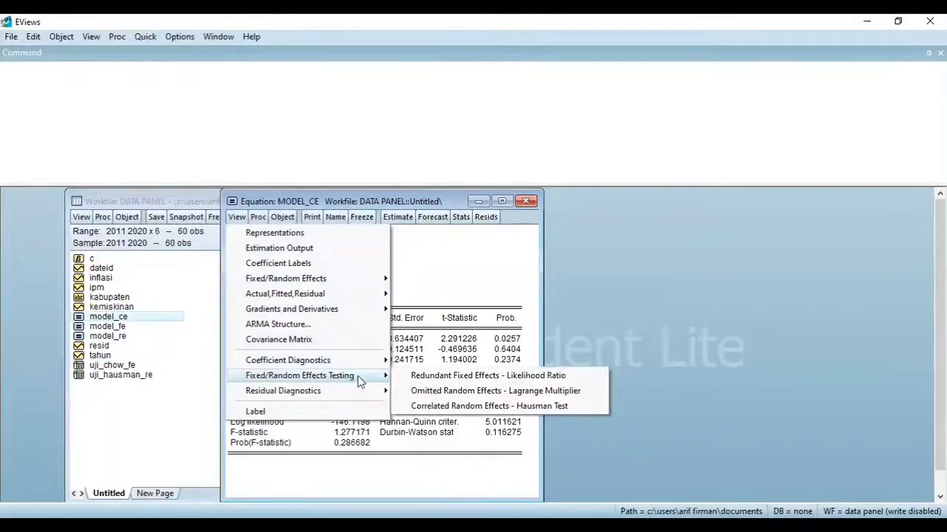
pyautogui.click(431, 392)
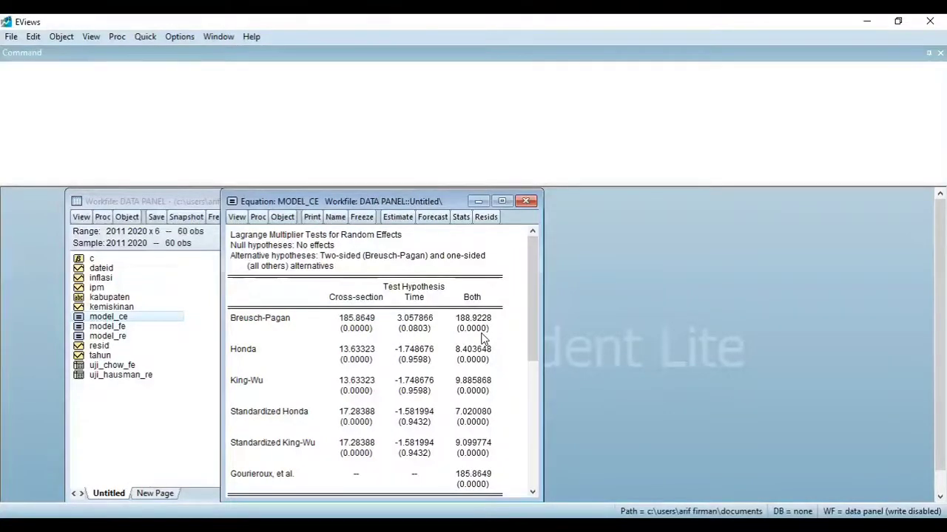
# Step: Freeze the Lagrange Multiplier test output as a table named uji_LM_RE and close the table and equation windows
pyautogui.click(362, 220)
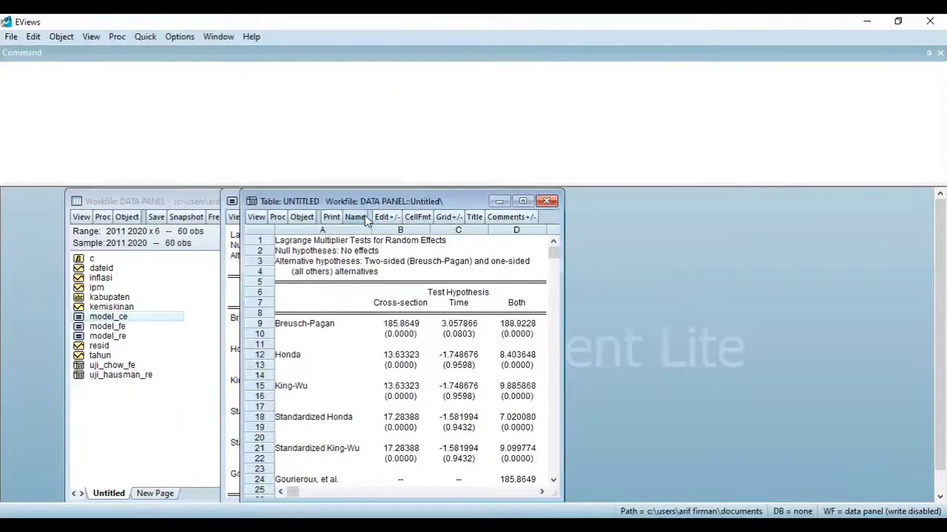
pyautogui.click(361, 216)
pyautogui.click(379, 321)
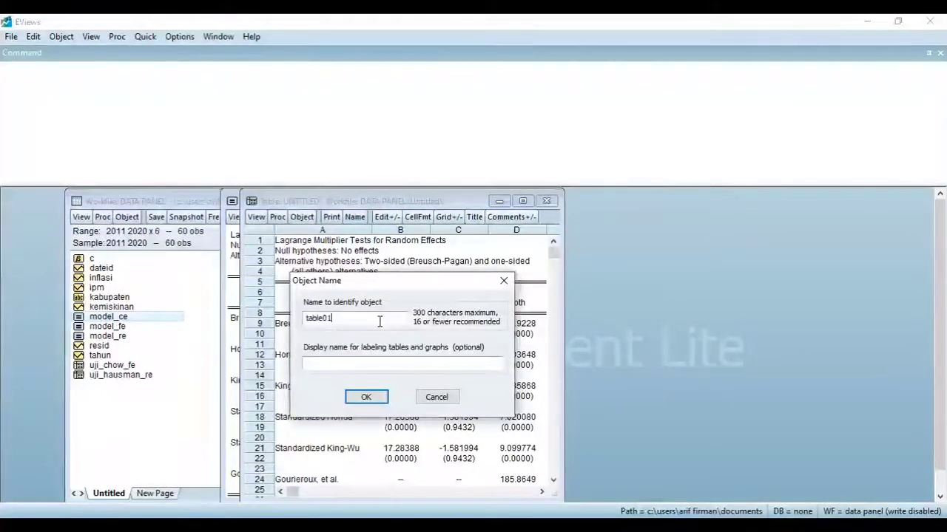
pyautogui.press('BackSpace')
pyautogui.press('BackSpace')
pyautogui.press('BackSpace')
pyautogui.press('BackSpace')
pyautogui.press('BackSpace')
pyautogui.press('BackSpace')
pyautogui.press('BackSpace')
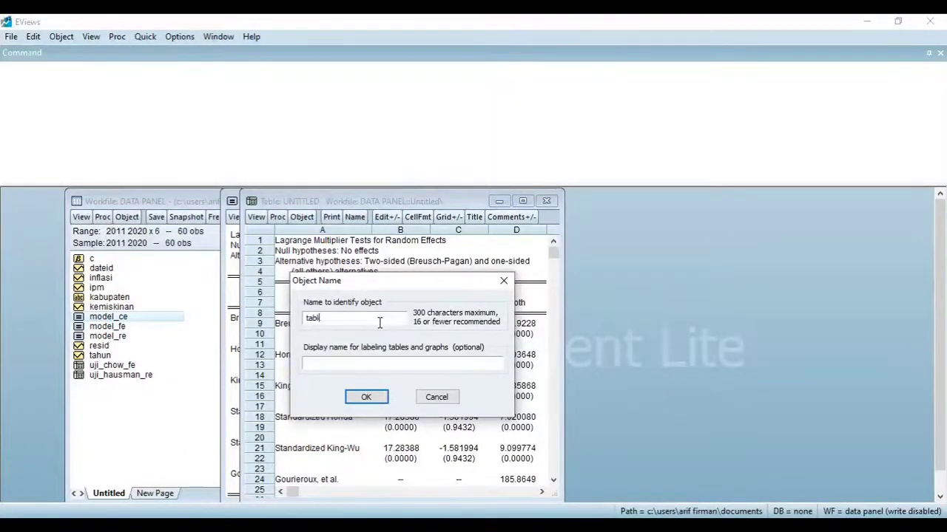
pyautogui.write('uji_LM_RE')
pyautogui.click(368, 397)
pyautogui.click(546, 200)
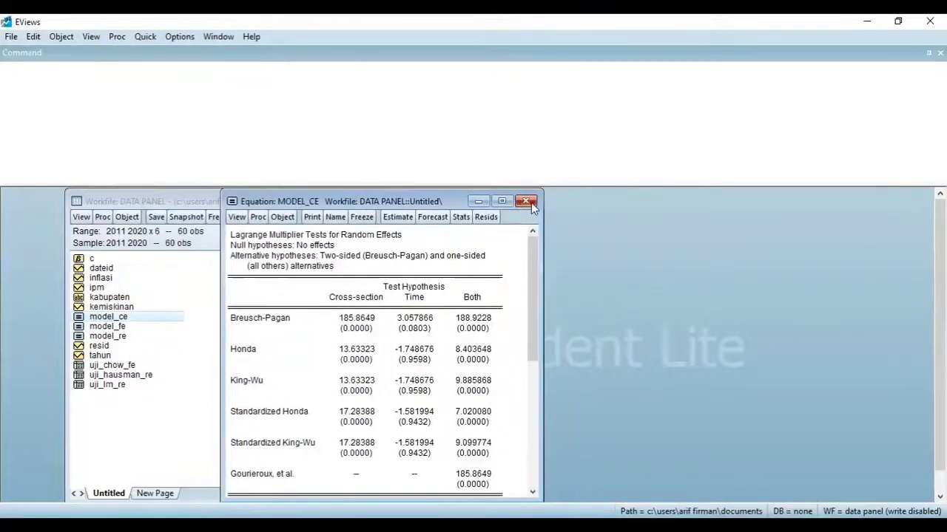
pyautogui.click(525, 201)
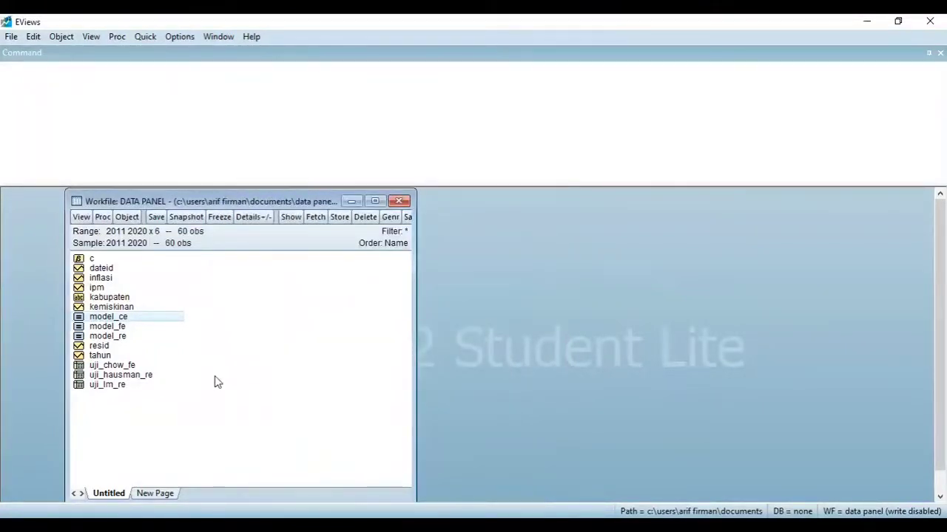